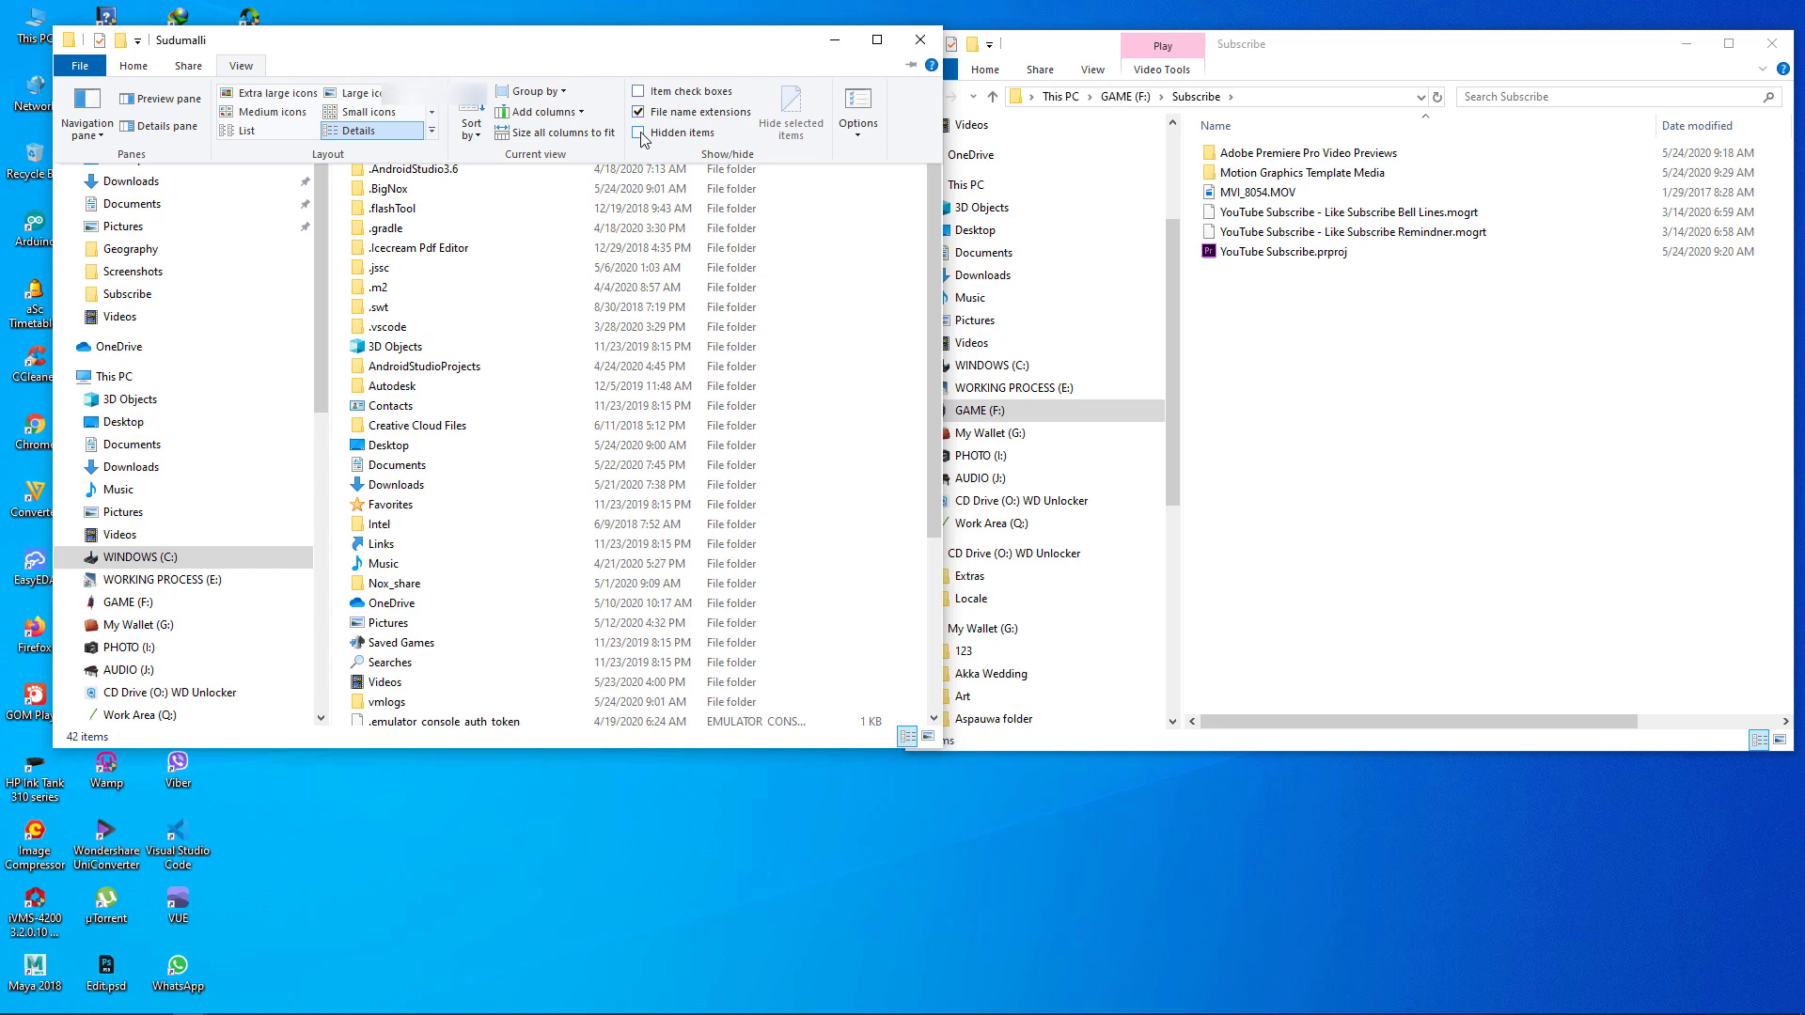
Step: Show hidden items and open the AppData\Roaming\Adobe\Common\Motion Graphics Templates folder inside the user folder
click(639, 134)
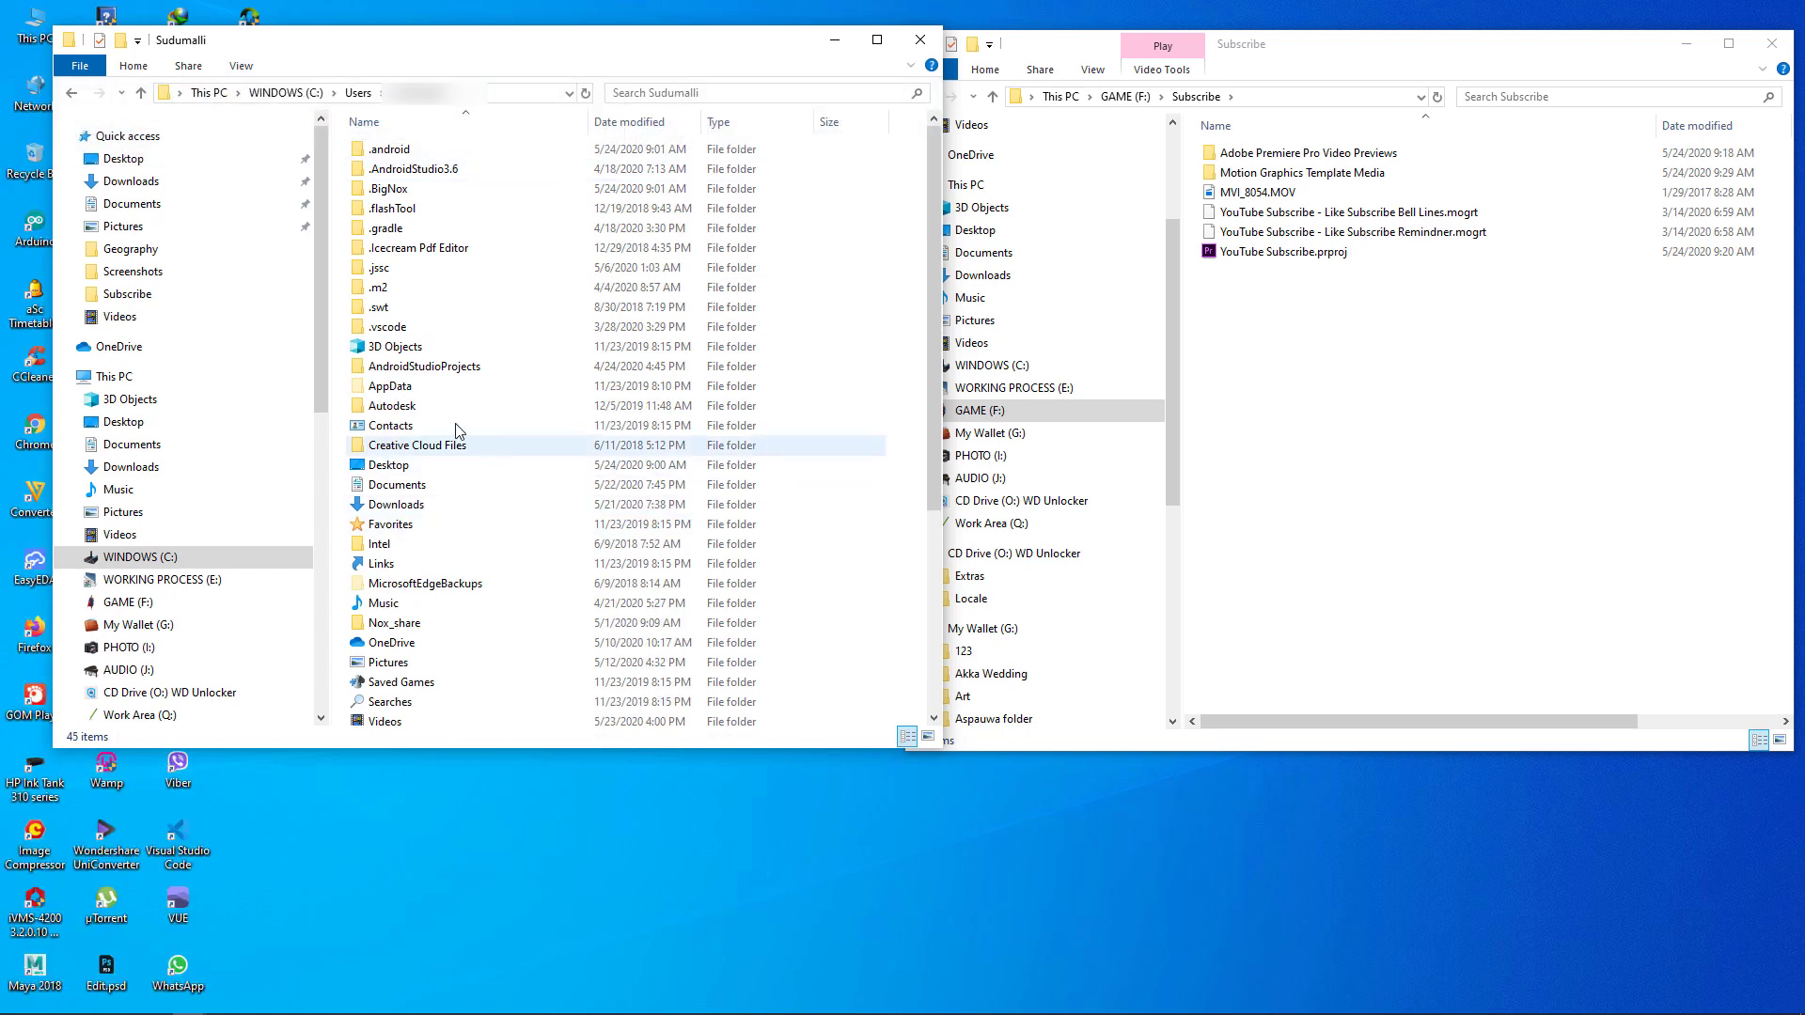
double_click(402, 388)
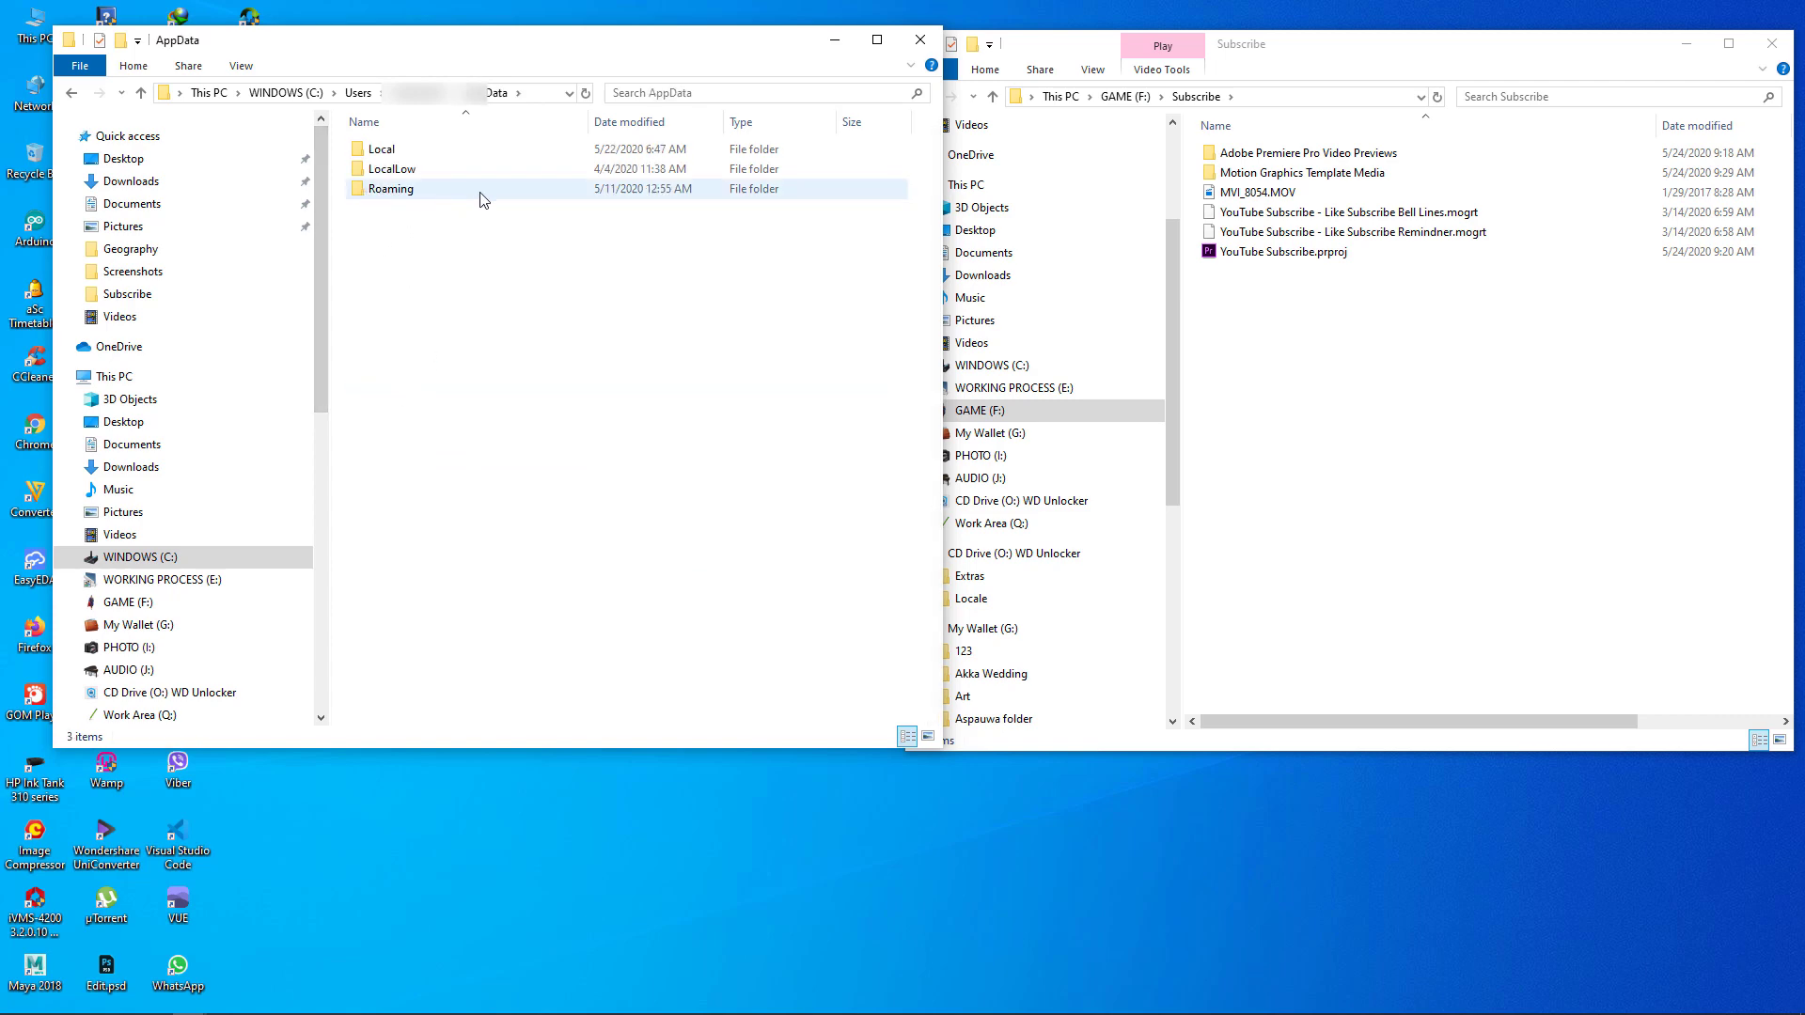
double_click(402, 201)
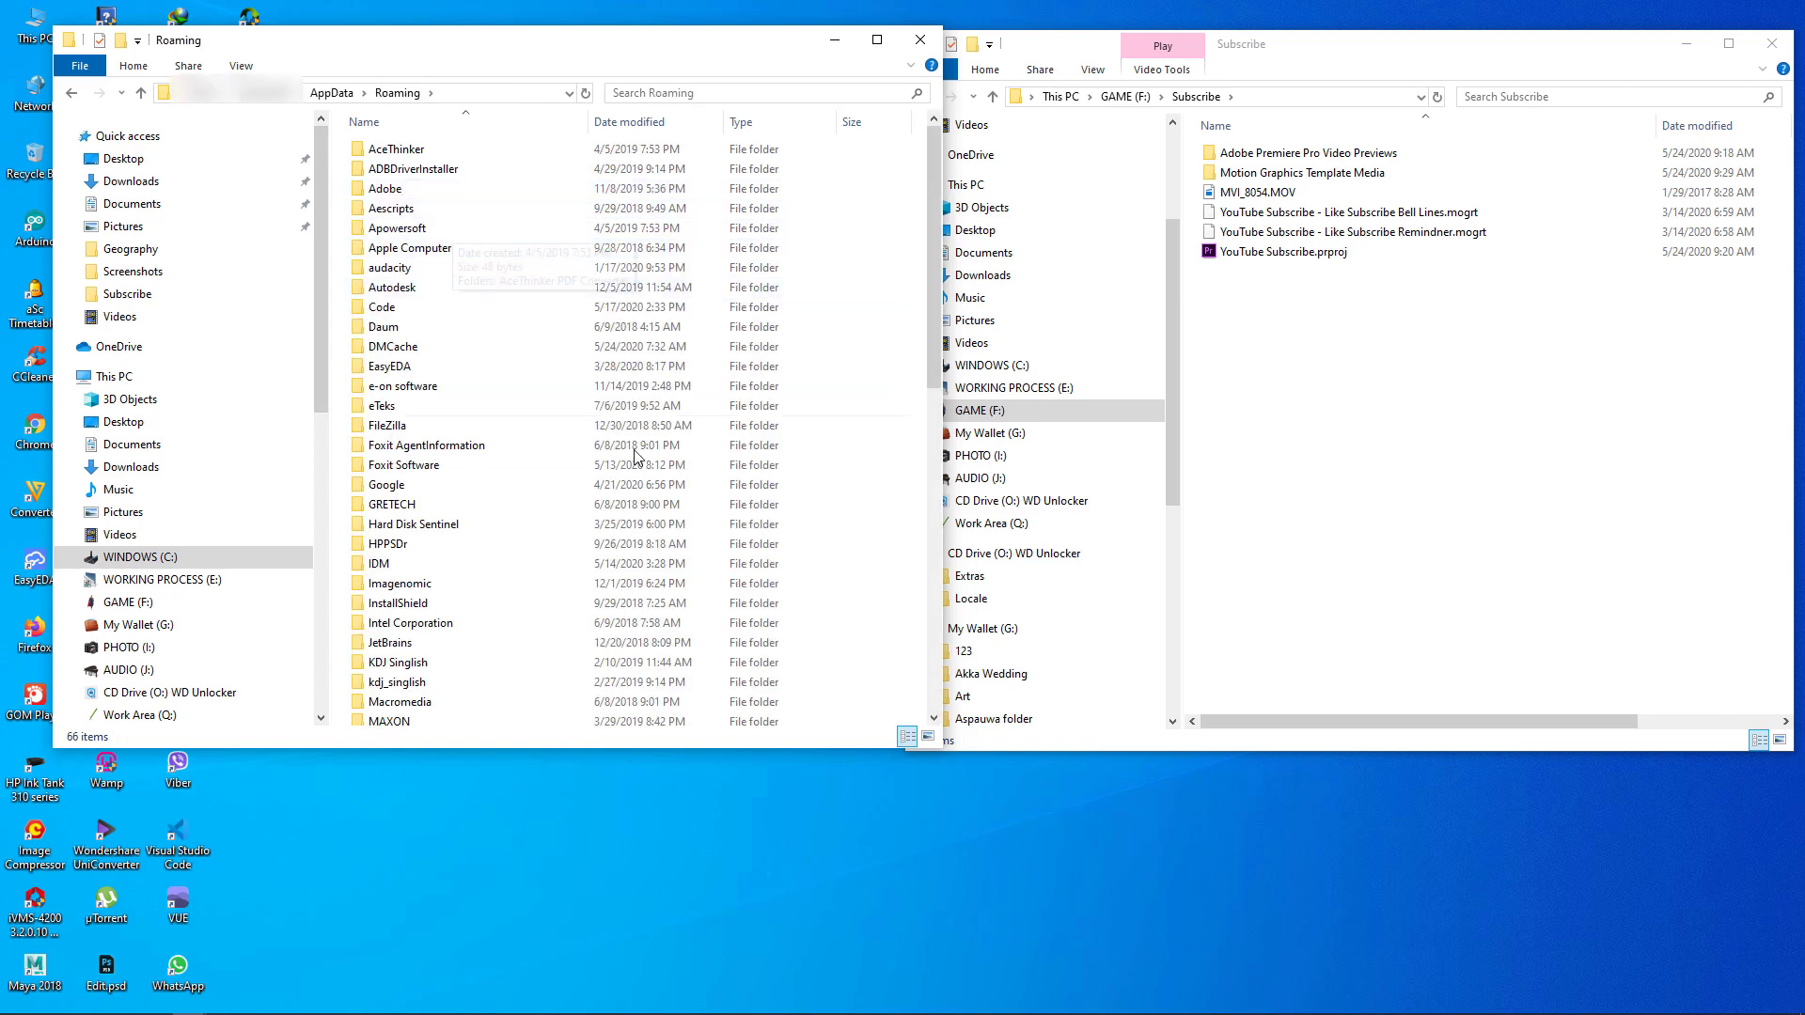
double_click(393, 194)
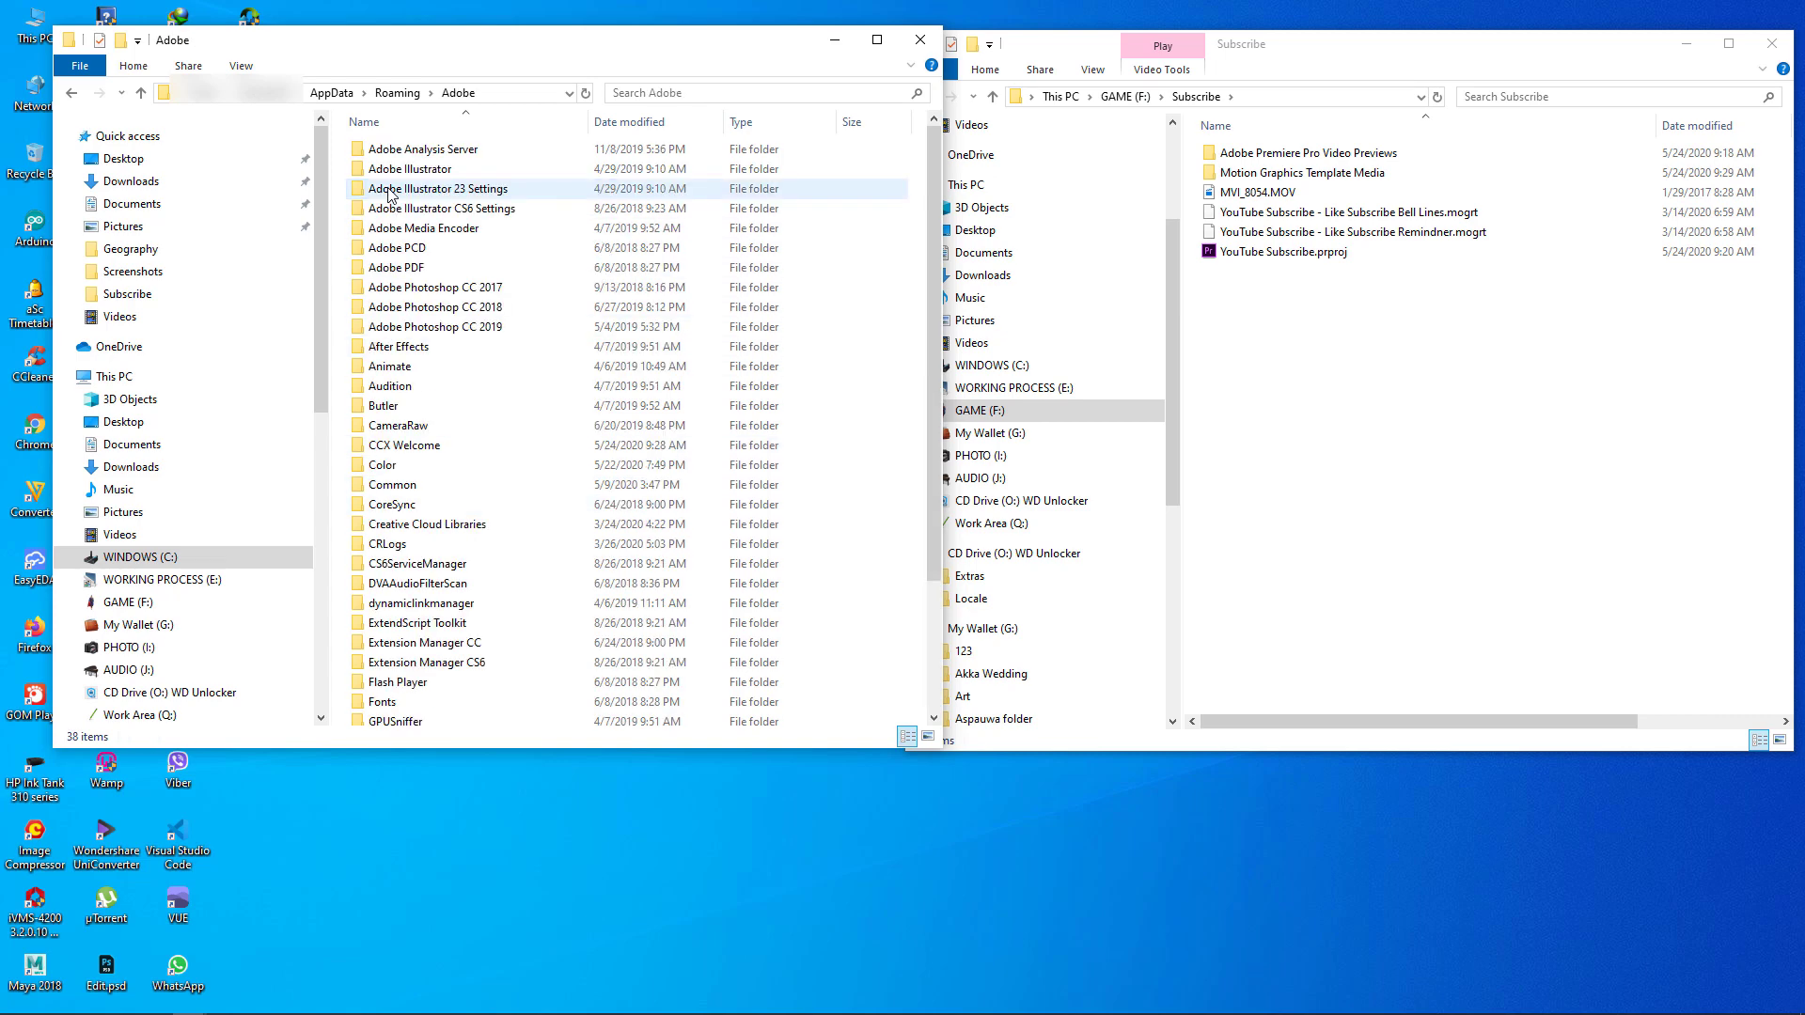
double_click(418, 483)
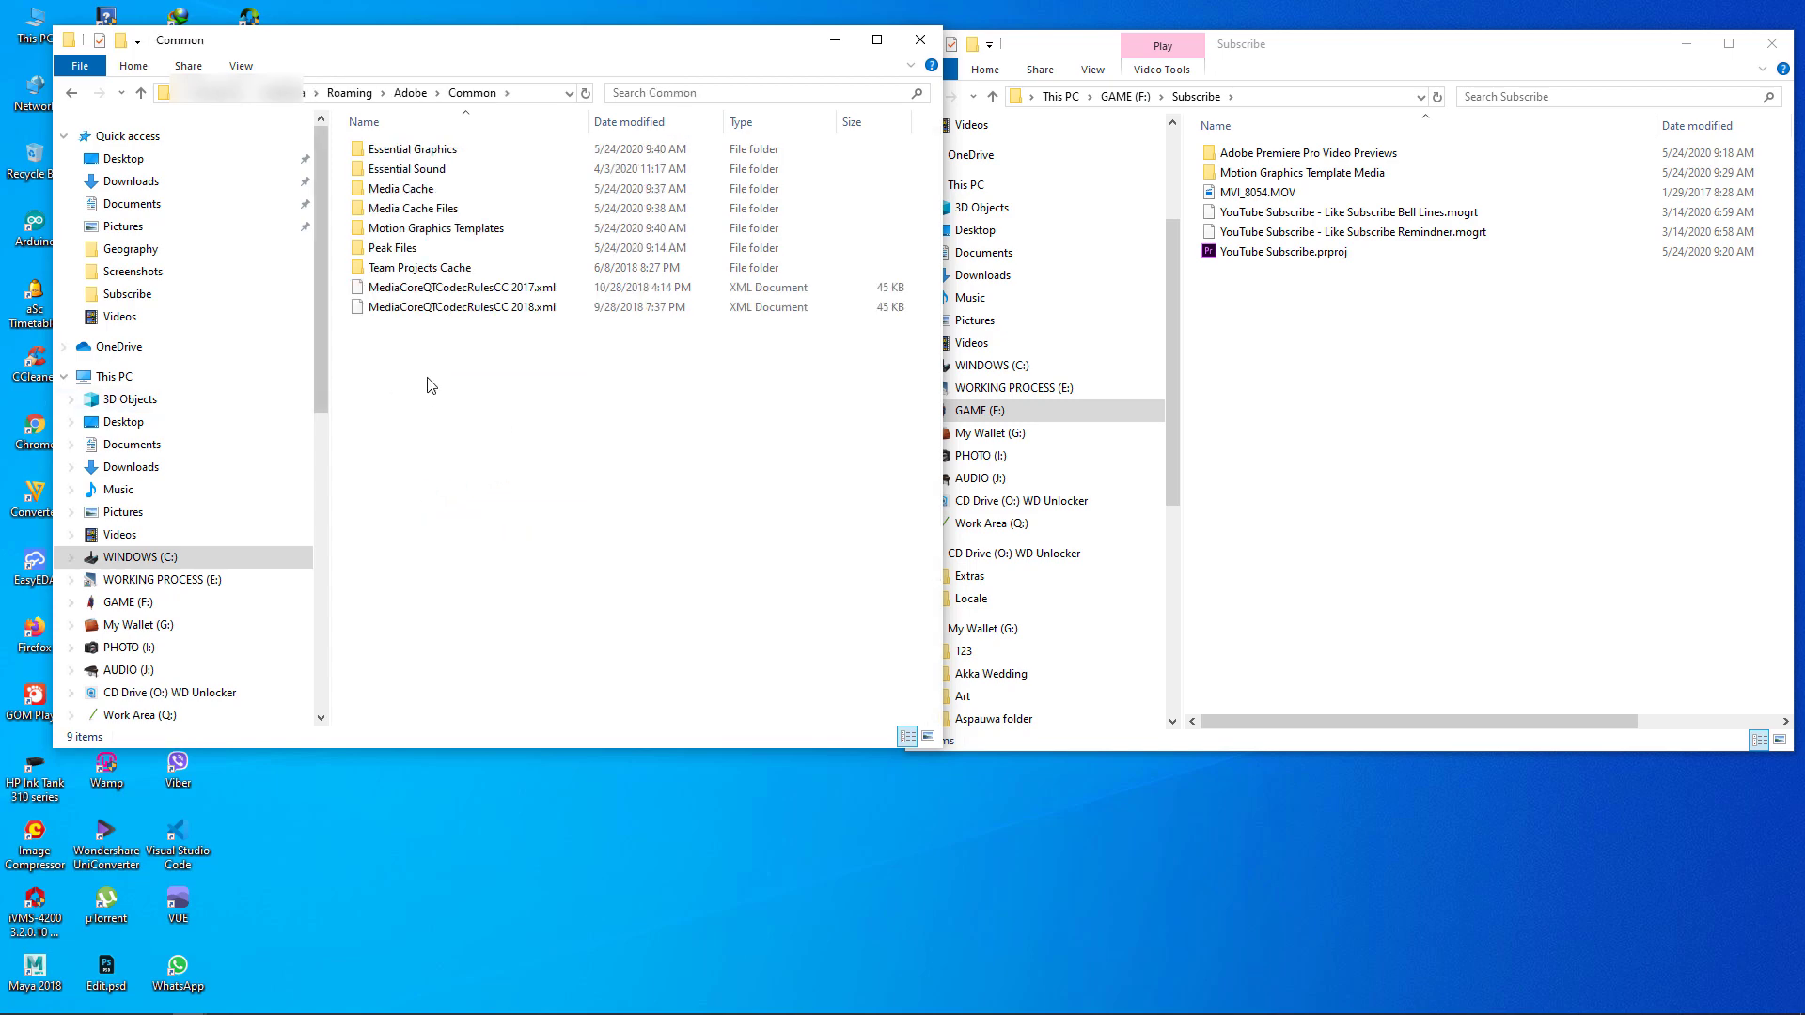
double_click(508, 229)
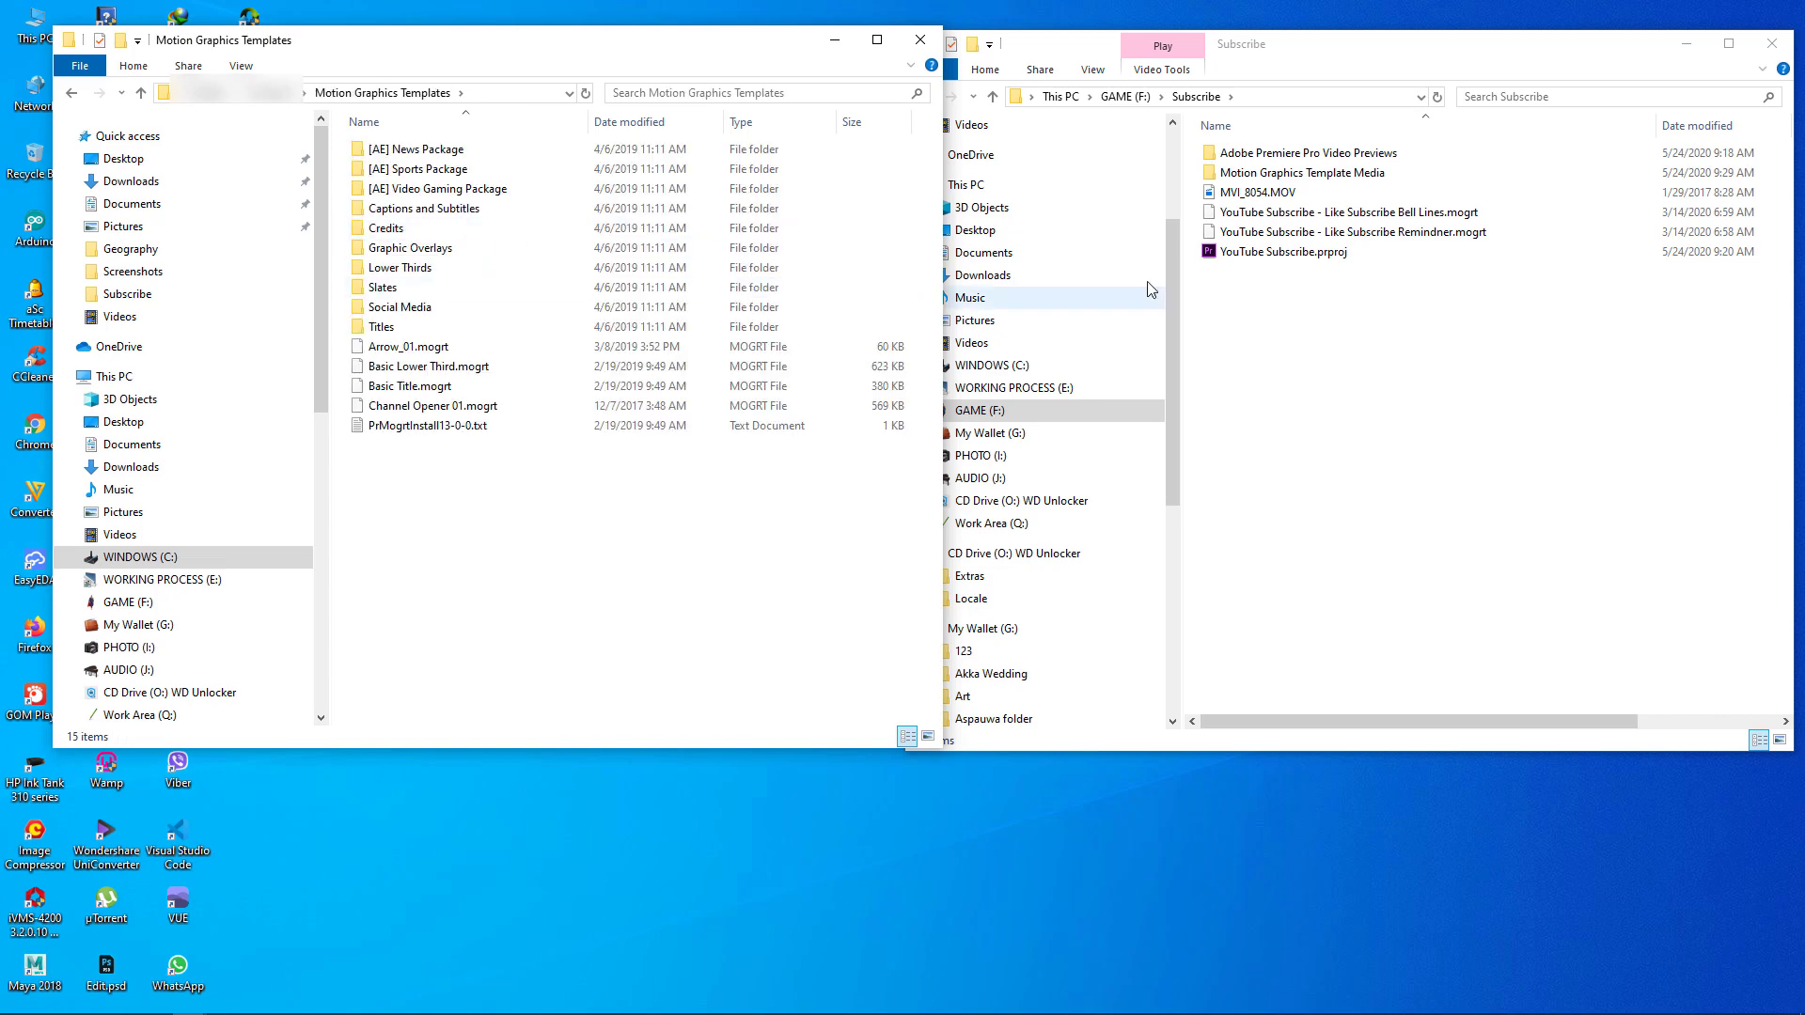
Step: Copy the two YouTube Subscribe .mogrt files, Bell Lines and Remindner, from the Subscribe folder
click(1267, 235)
shift+click(1274, 219)
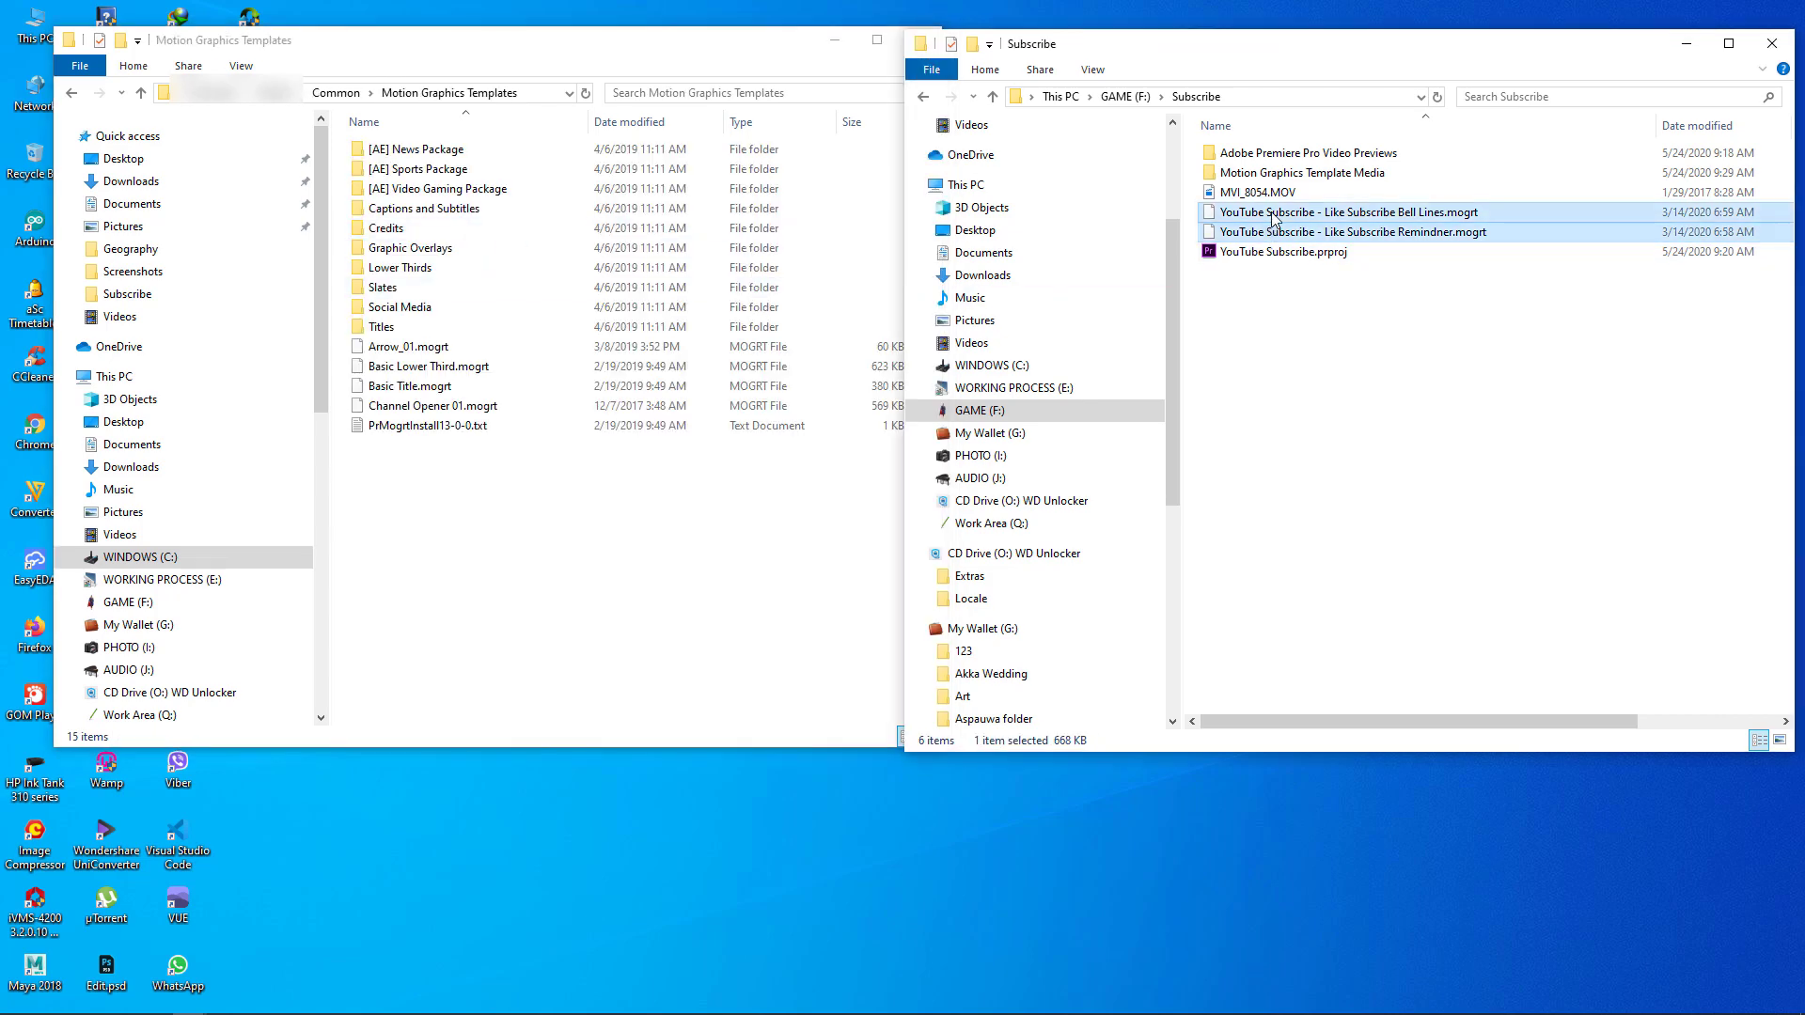
right_click(1271, 216)
click(1344, 584)
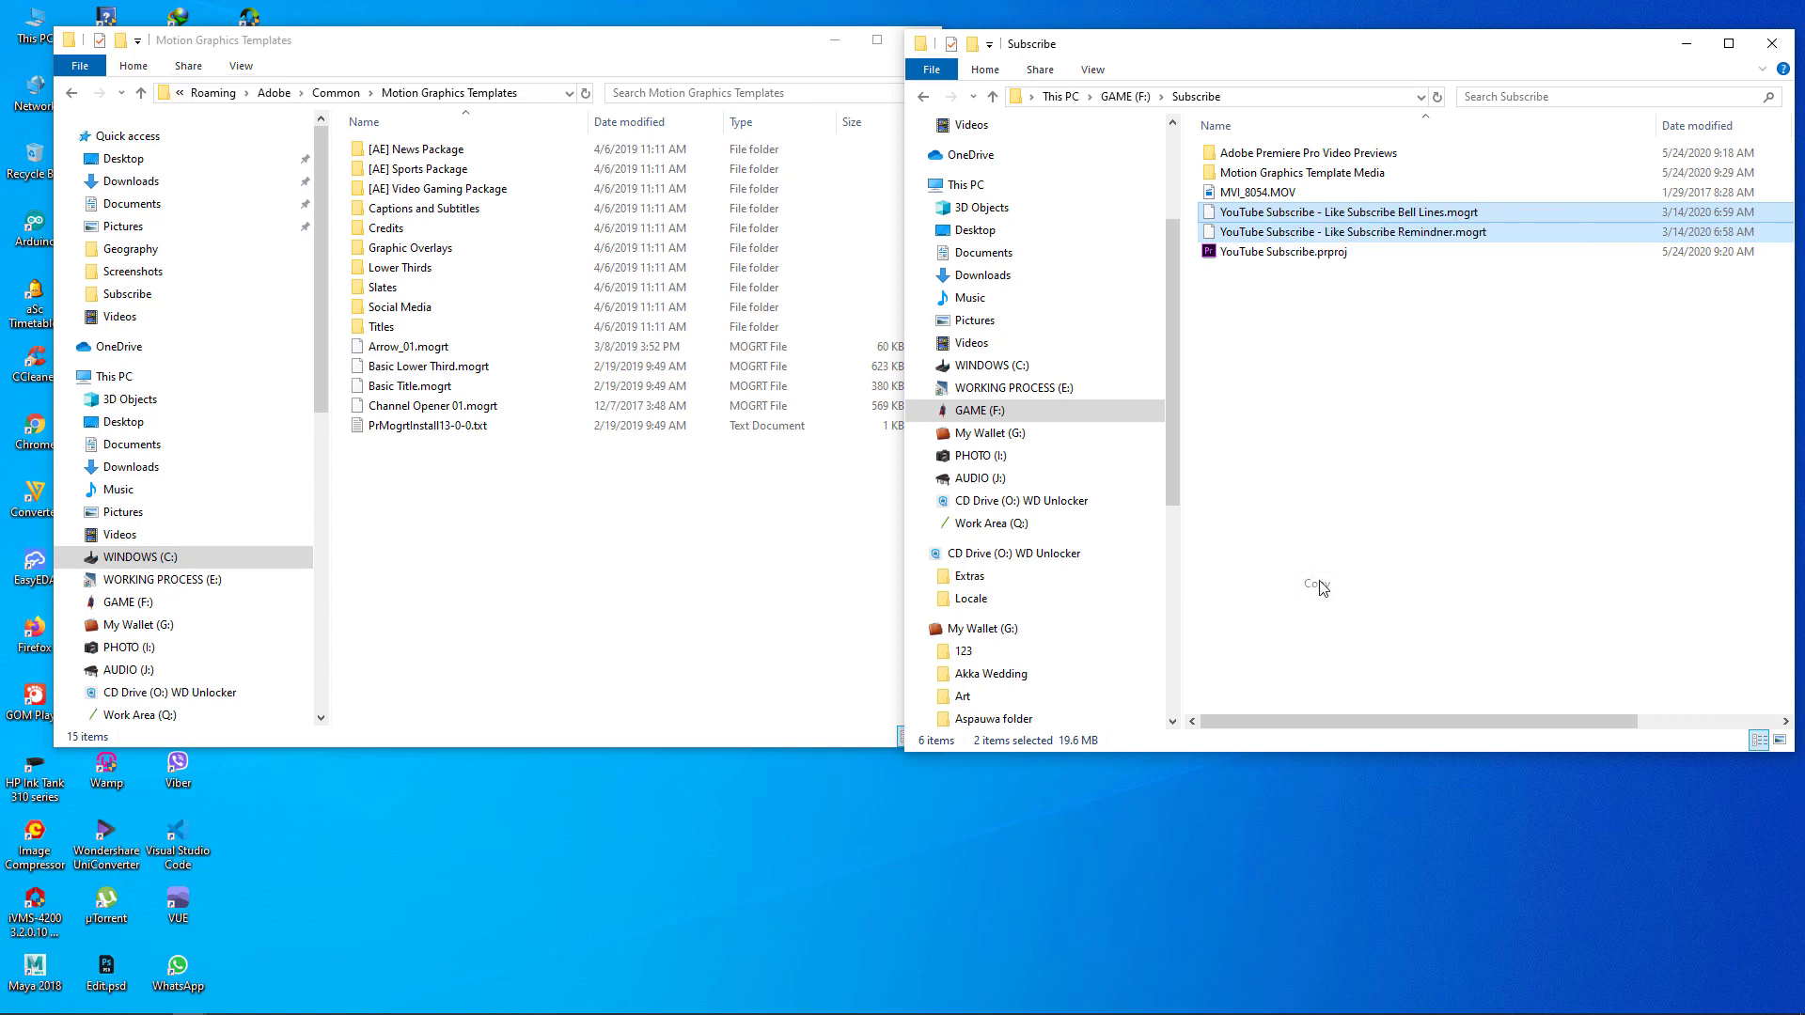
Step: Create a new folder named YouTube Subscribe inside Motion Graphics Templates
right_click(427, 505)
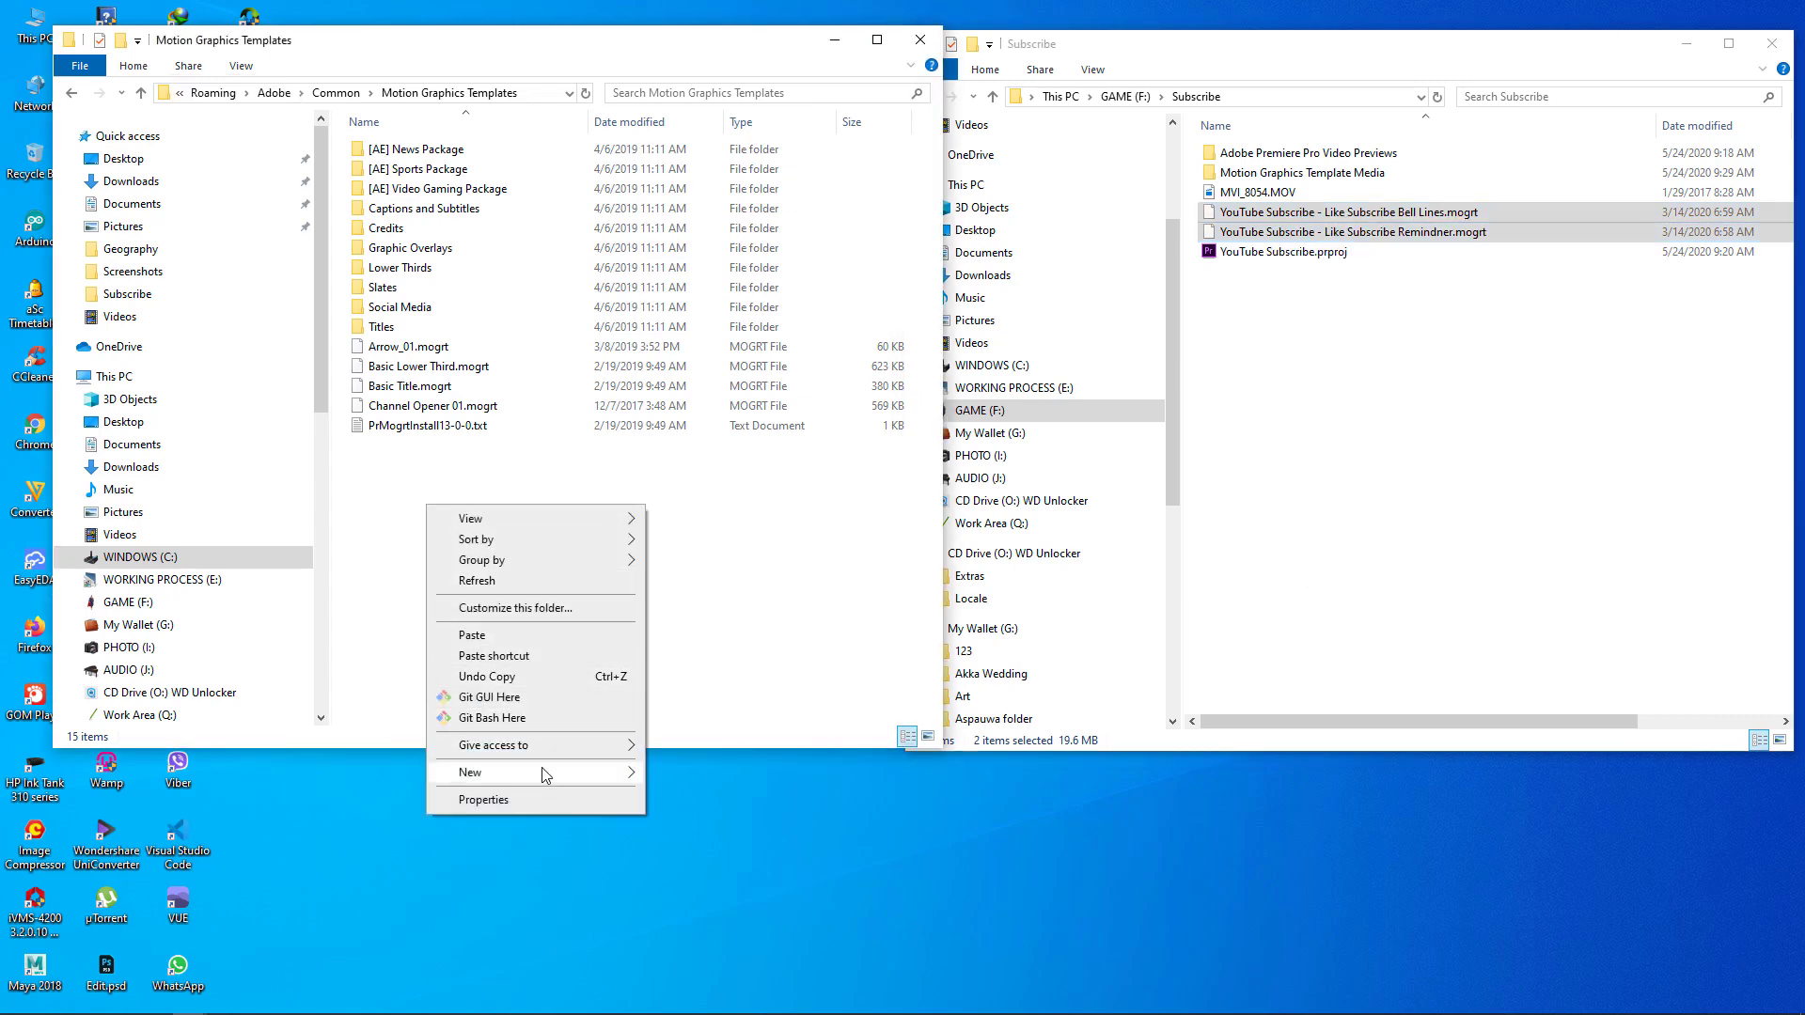
mouse_move(541, 773)
click(691, 539)
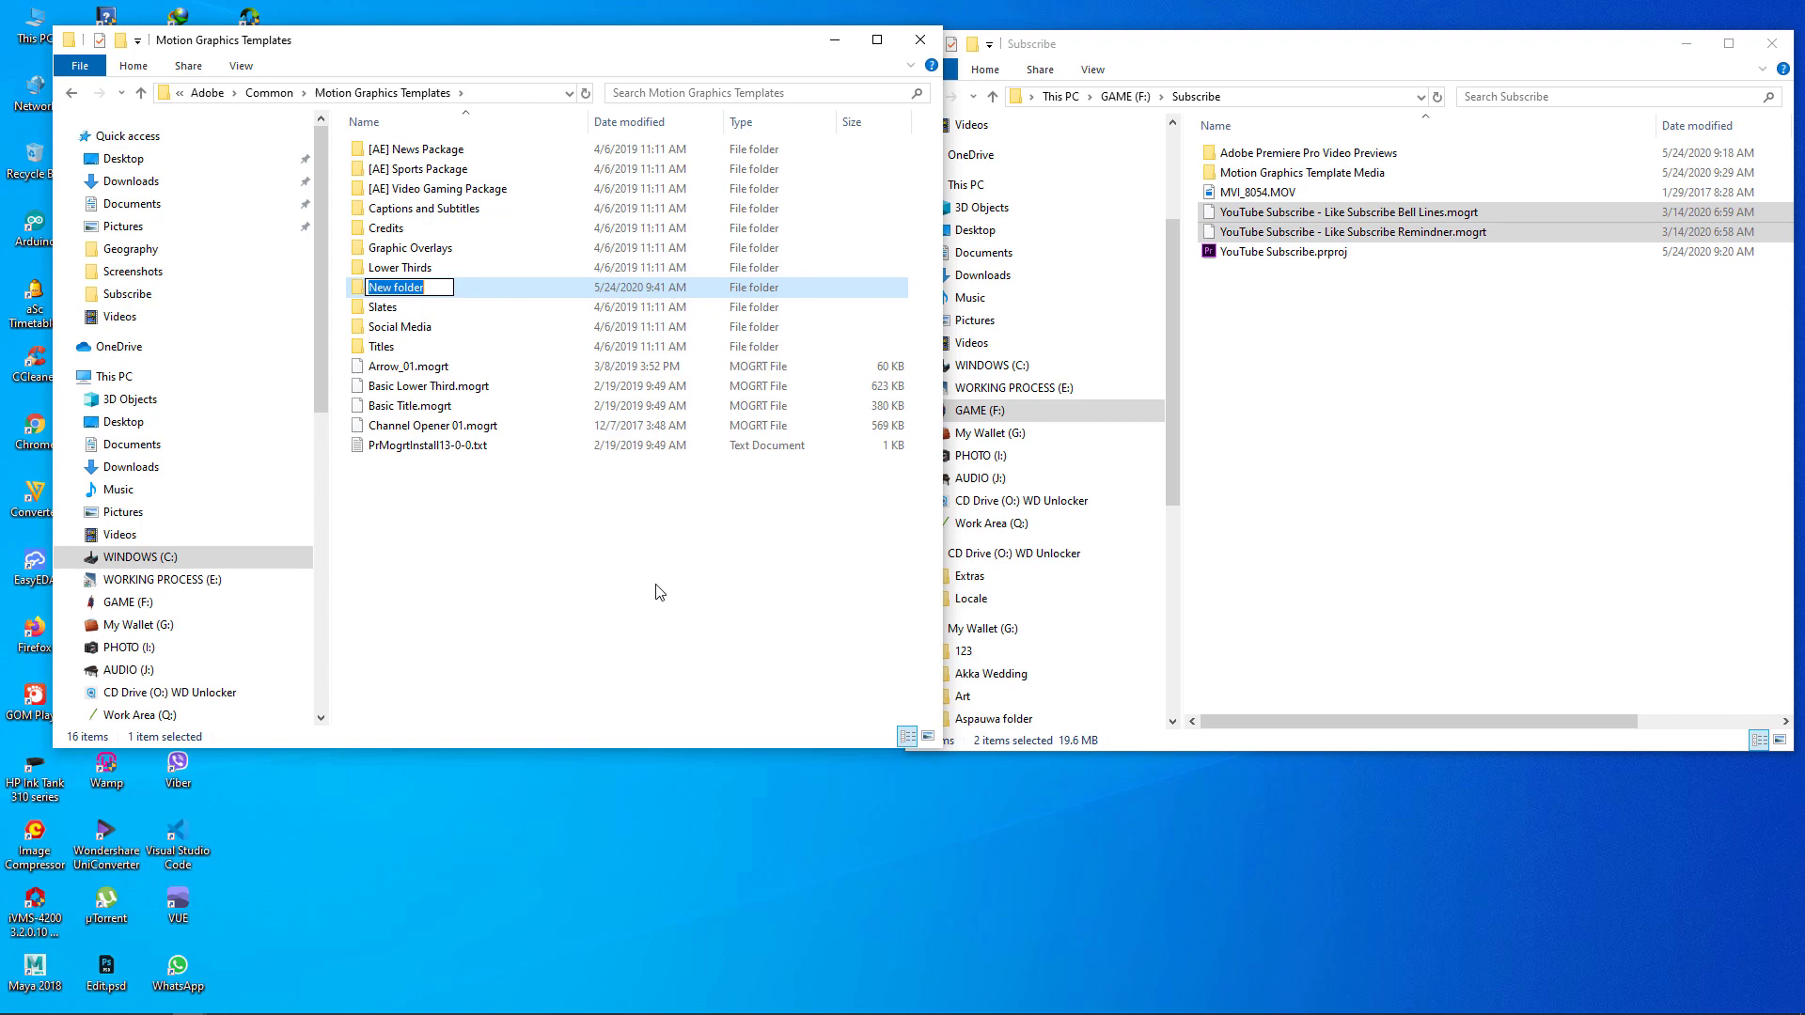
text(YouTube Subscribe)
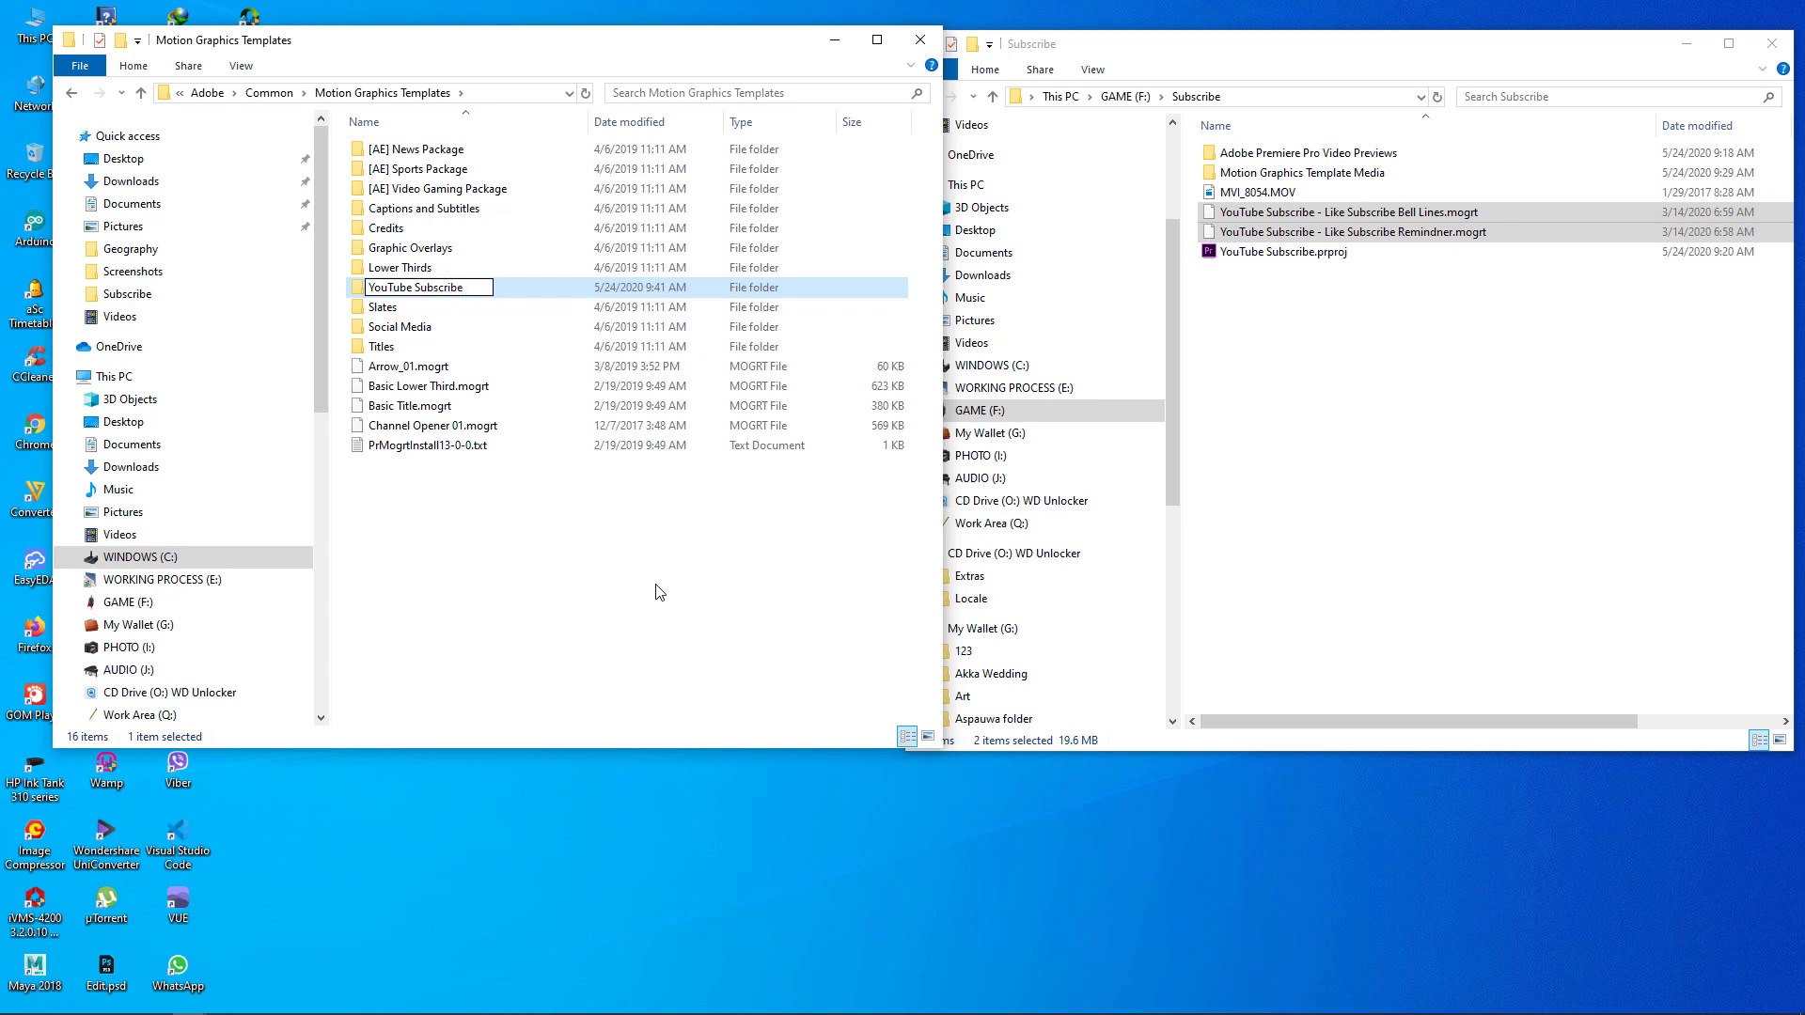
key(Return)
Step: Open the new YouTube Subscribe folder and paste the two copied .mogrt files into it
double_click(449, 348)
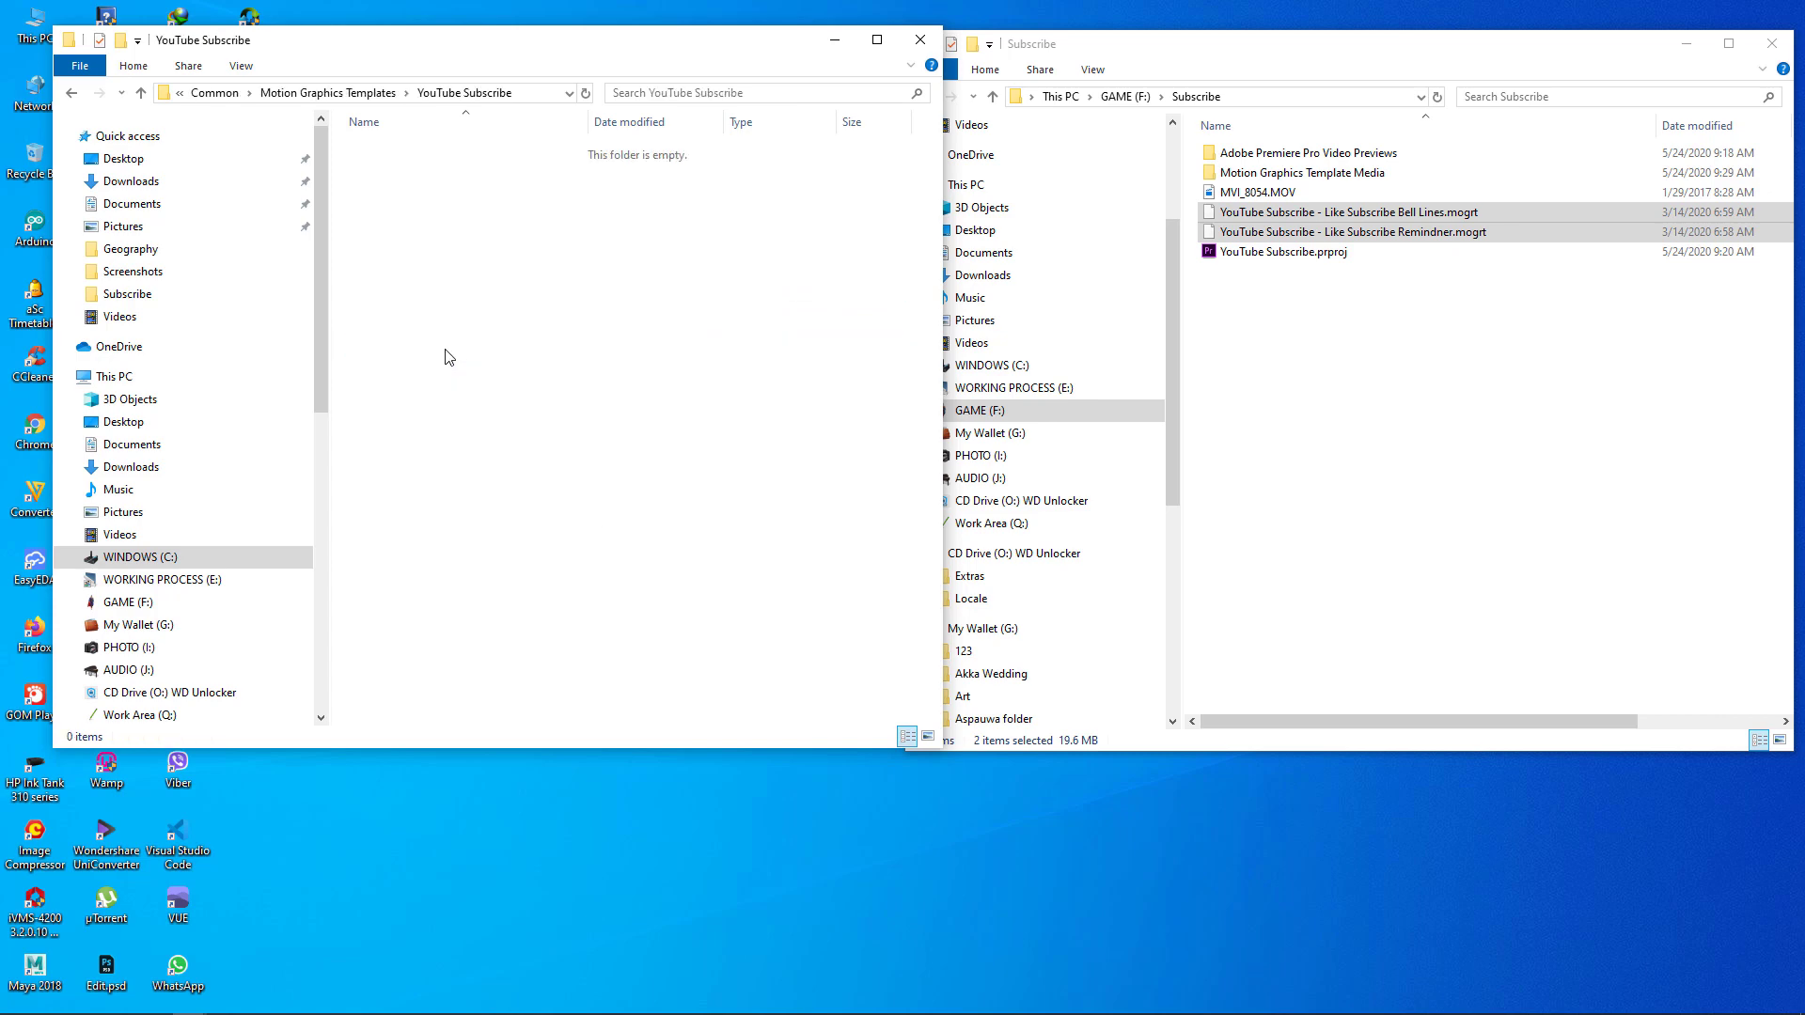
right_click(449, 358)
click(495, 479)
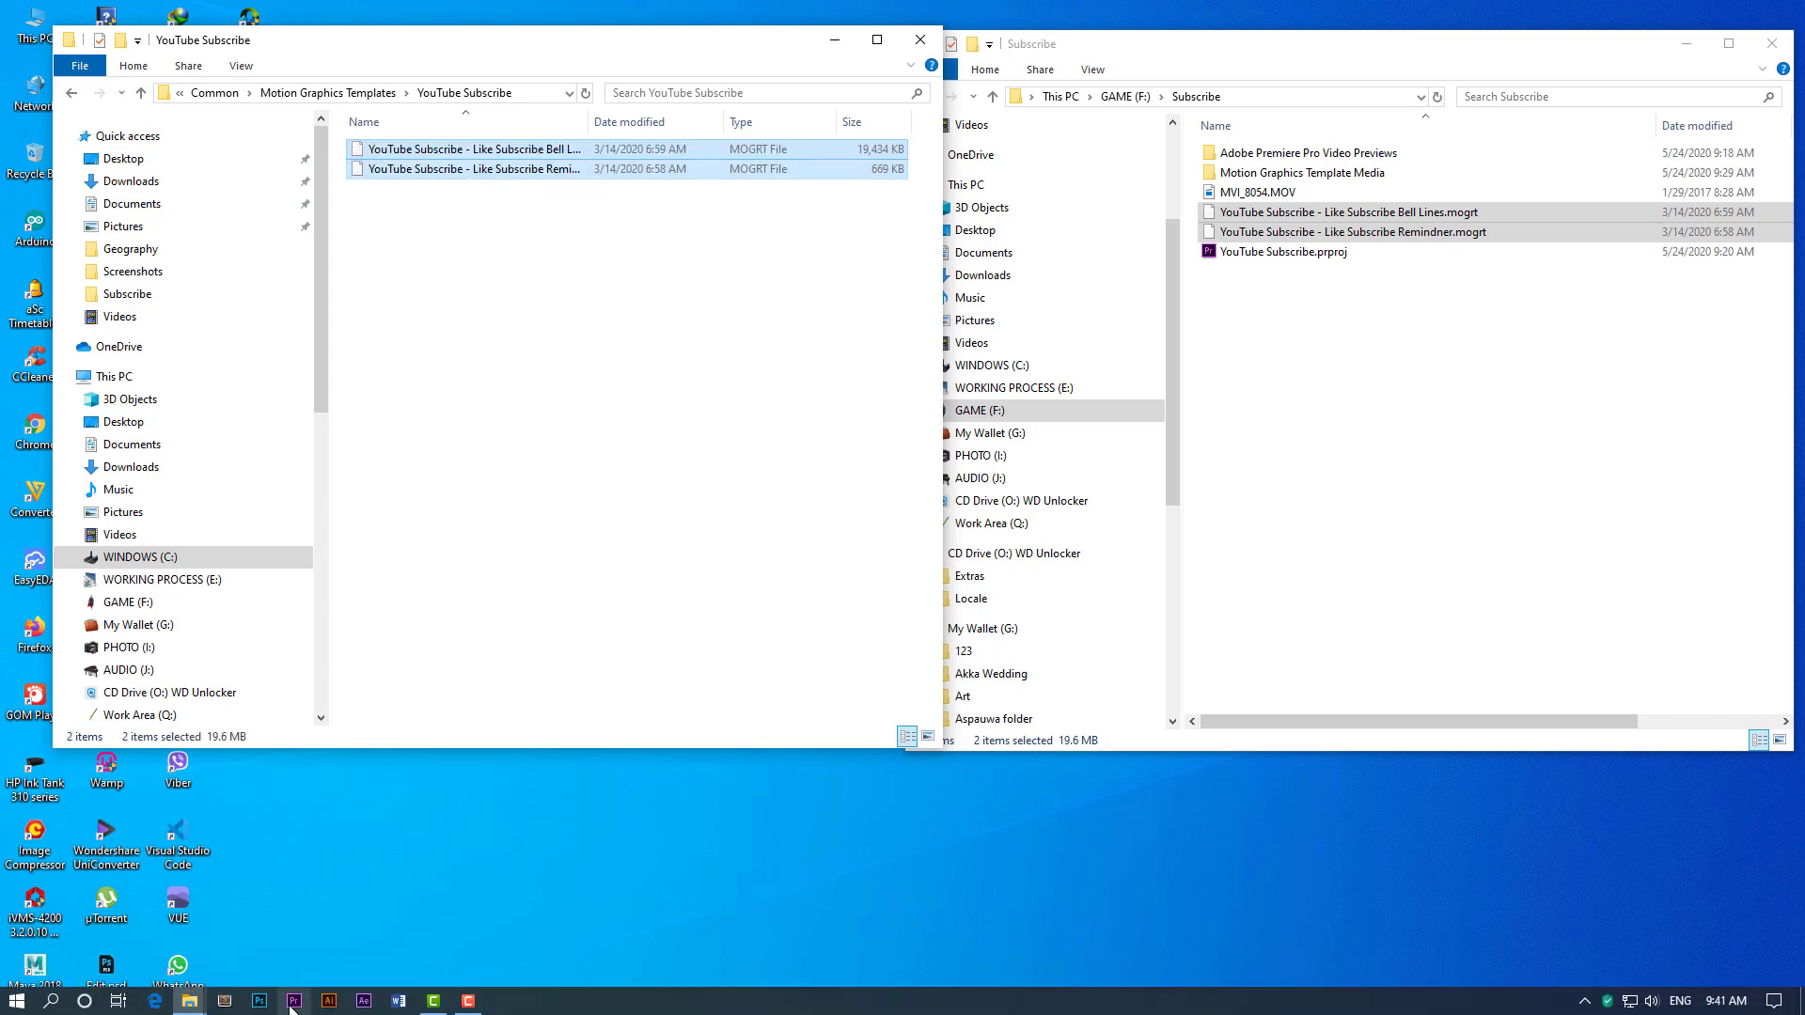
Step: Launch Premiere Pro, open the recent YouTube Subscribe project and move the playhead to 00;00;13;18
click(293, 1001)
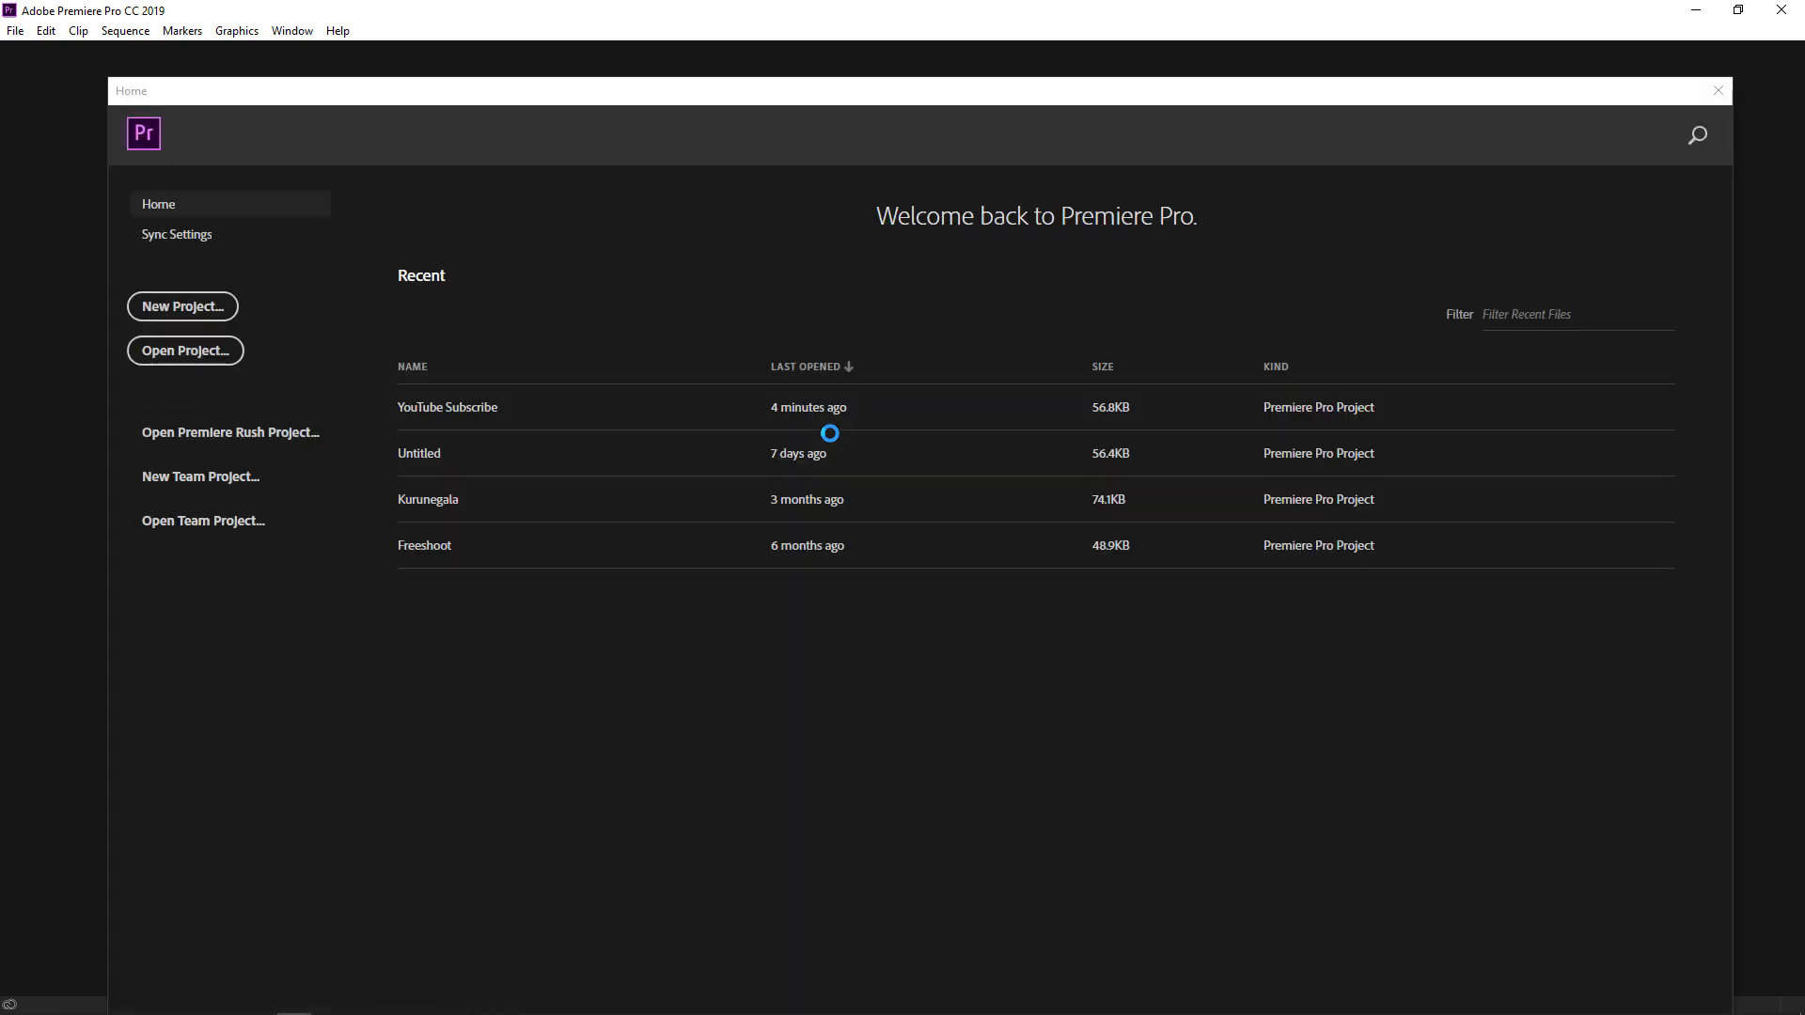
click(554, 407)
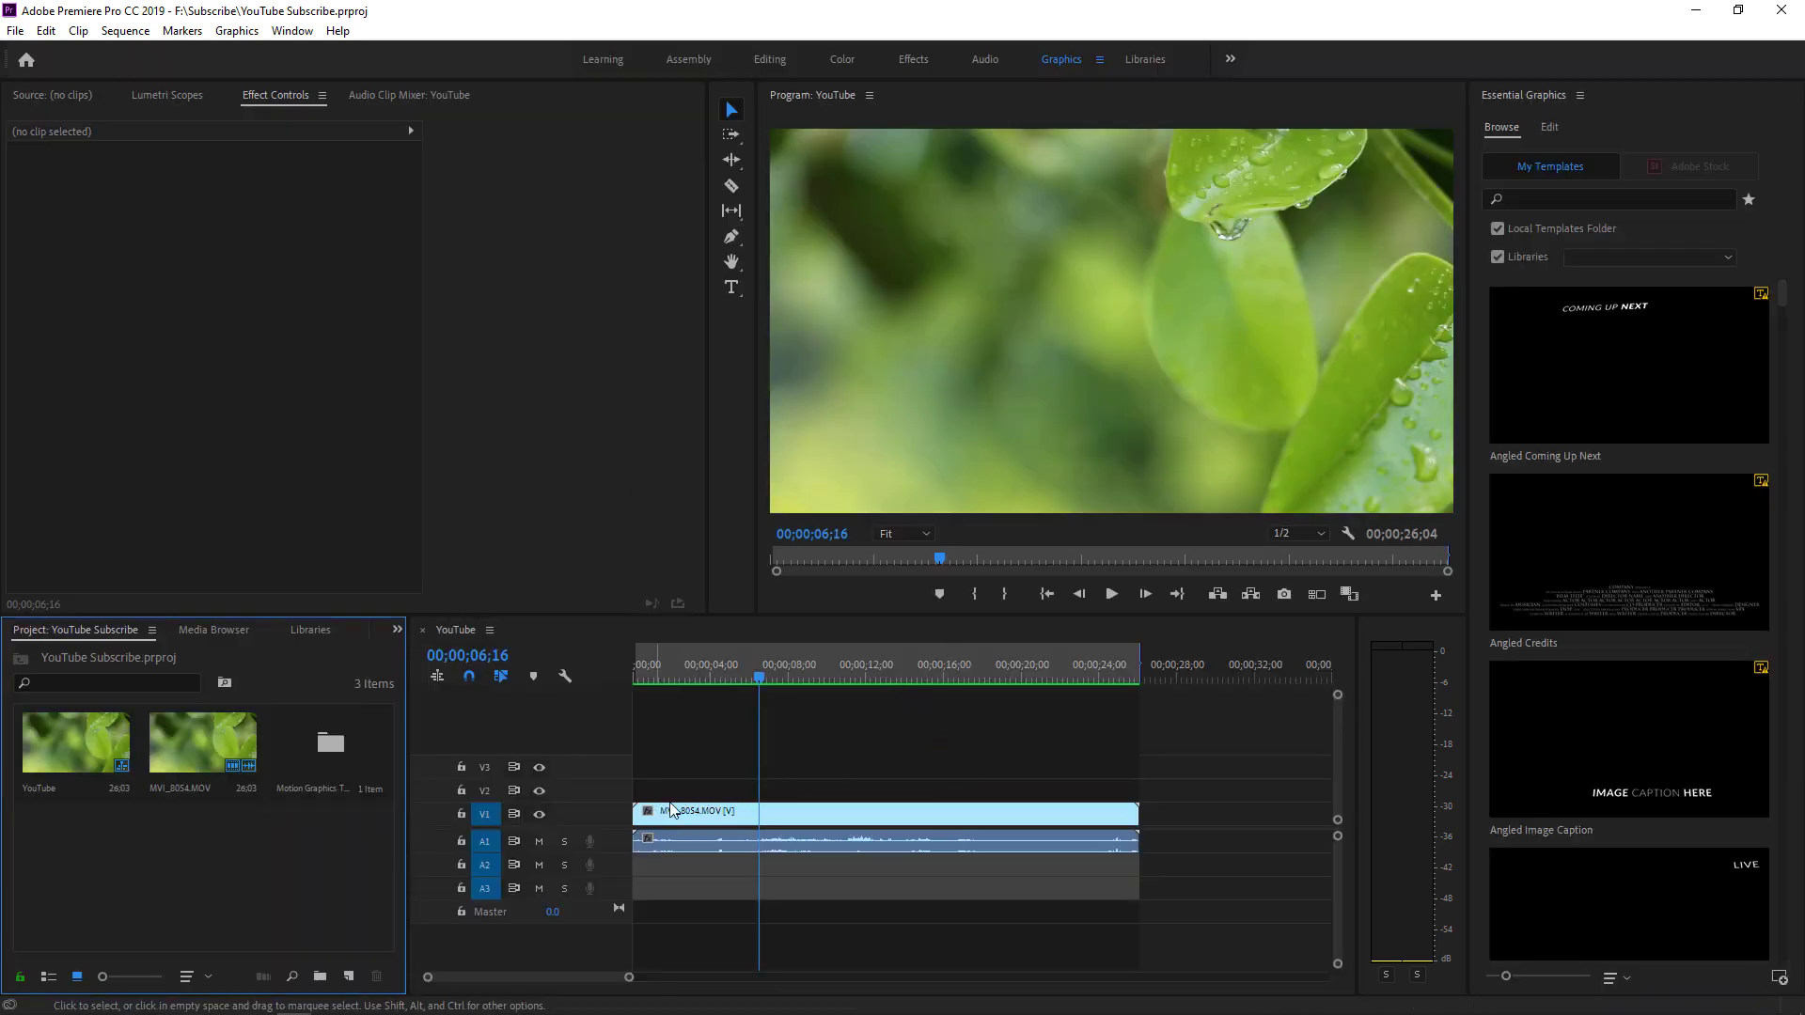
click(836, 680)
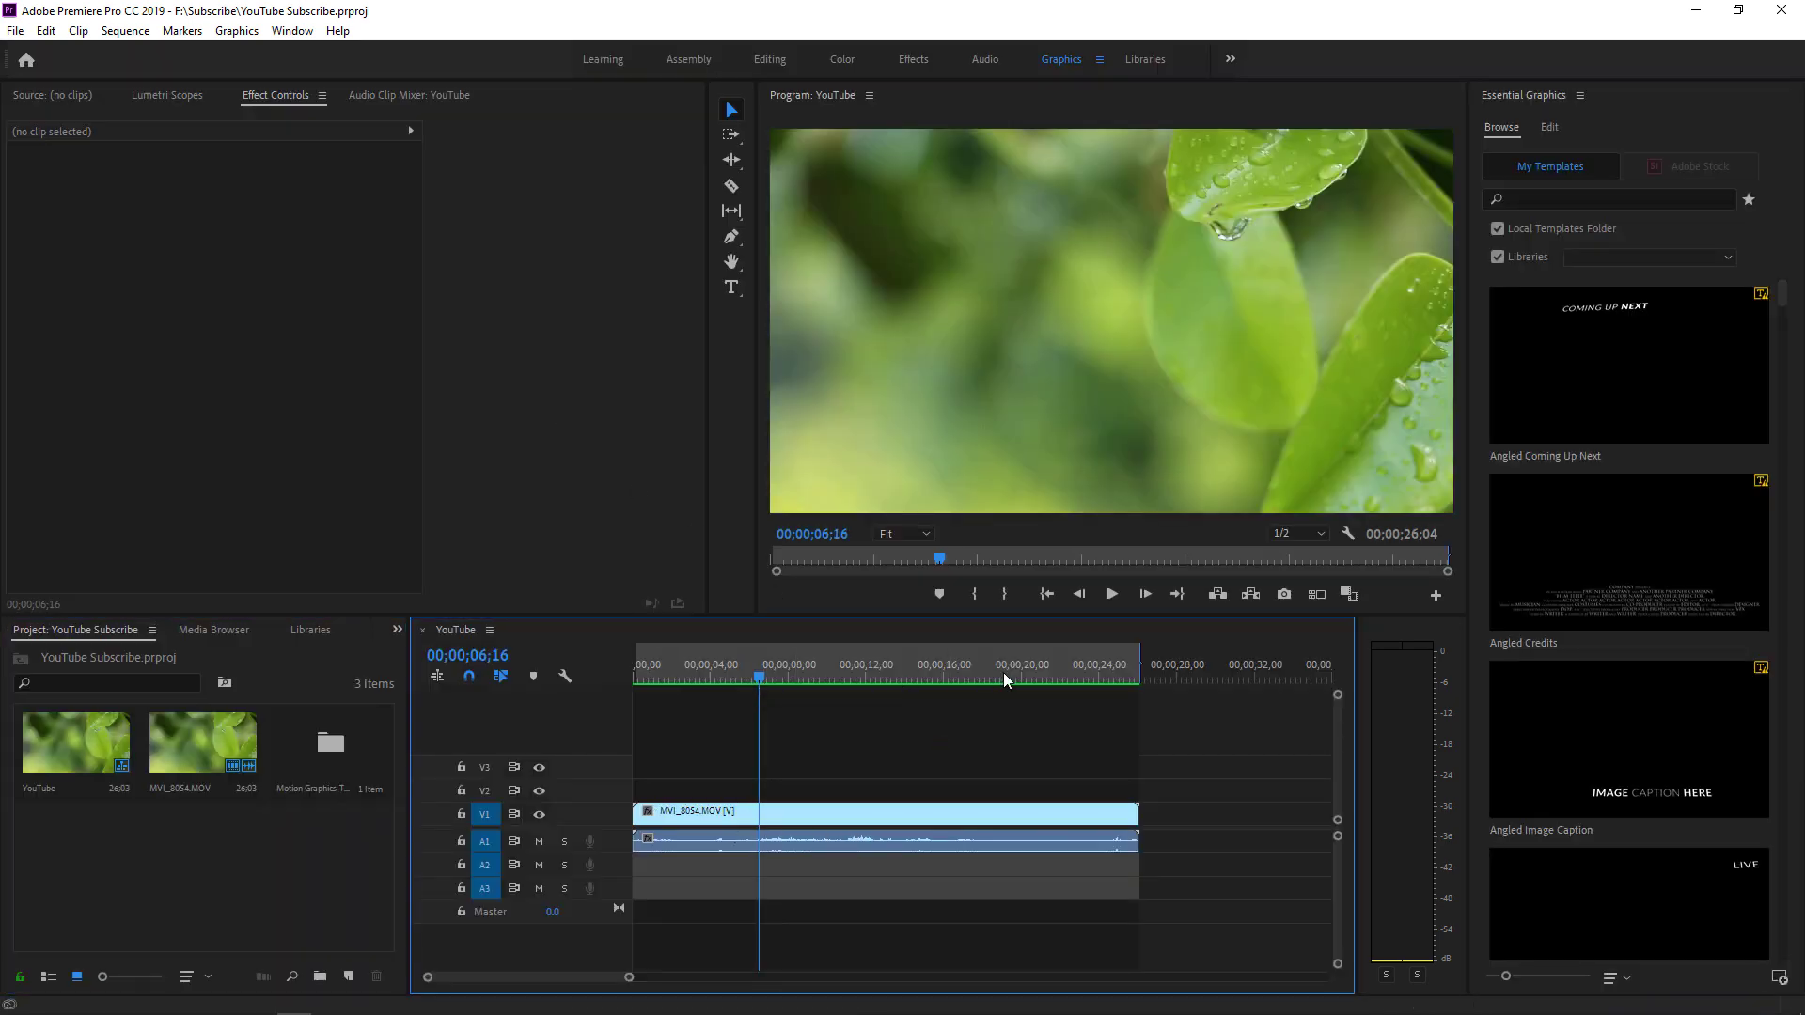
drag(770, 672, 896, 679)
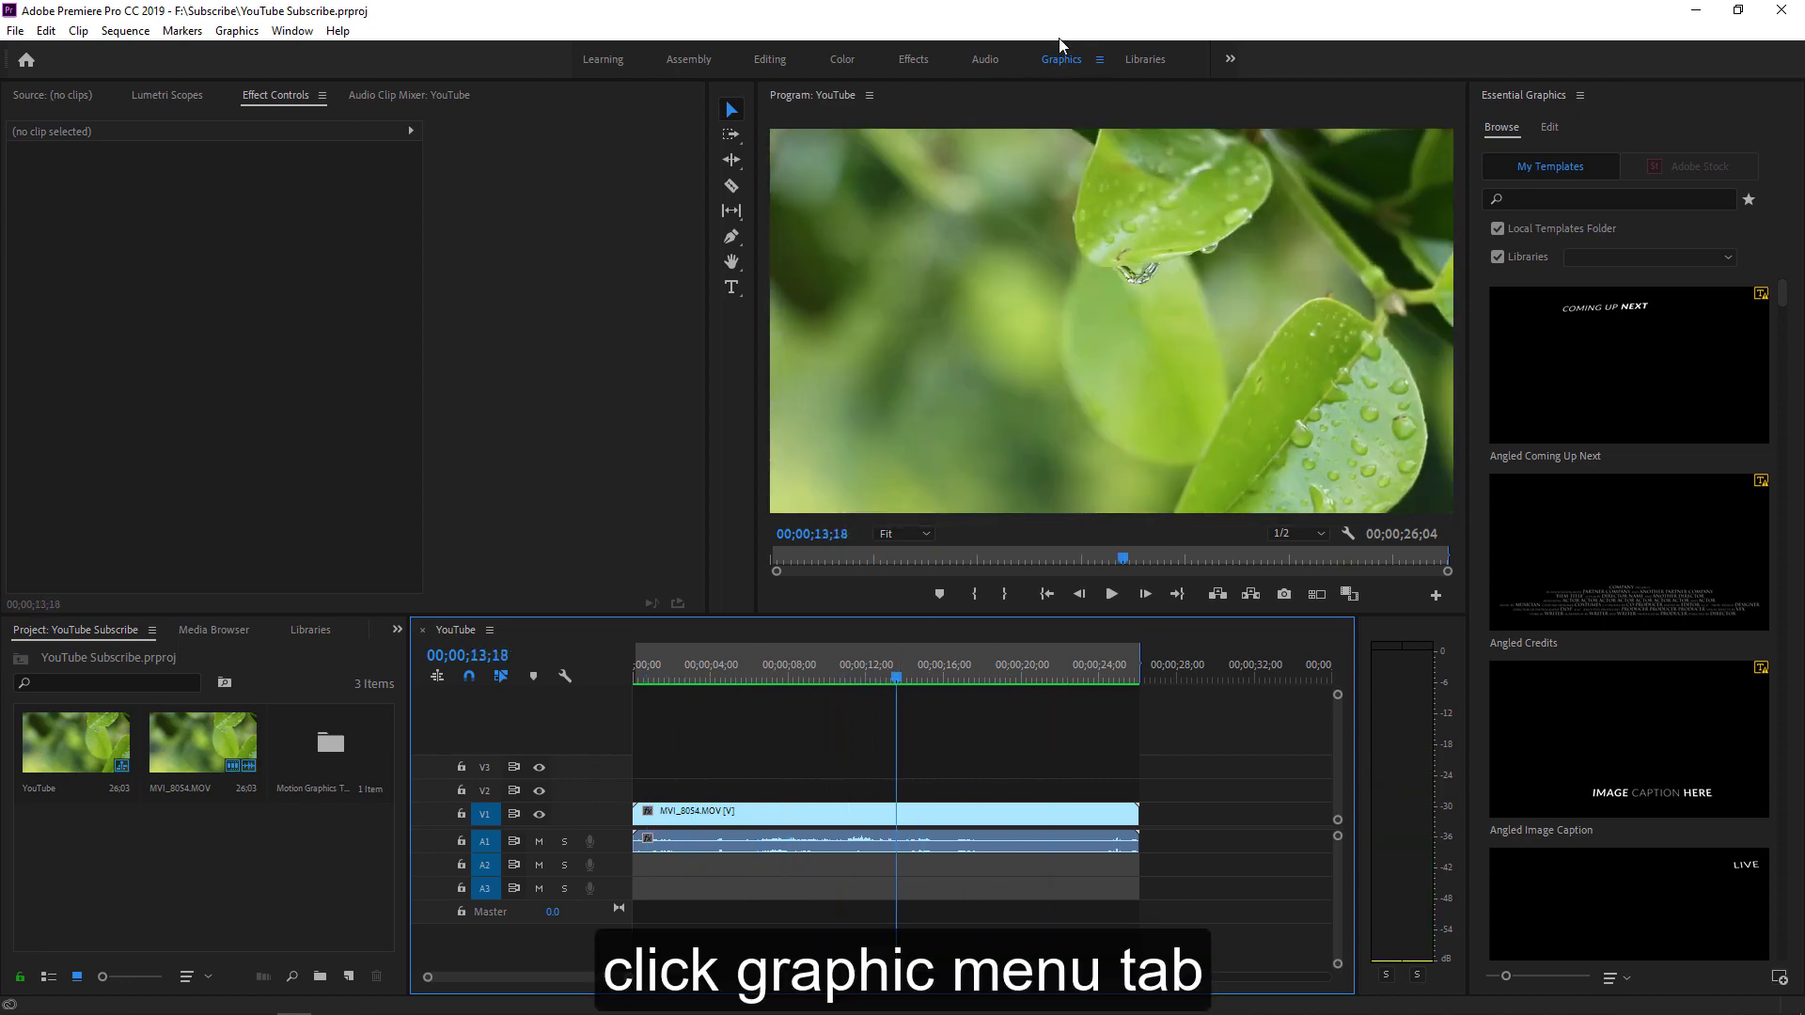
Step: Search the Essential Graphics templates for youtube
click(1527, 196)
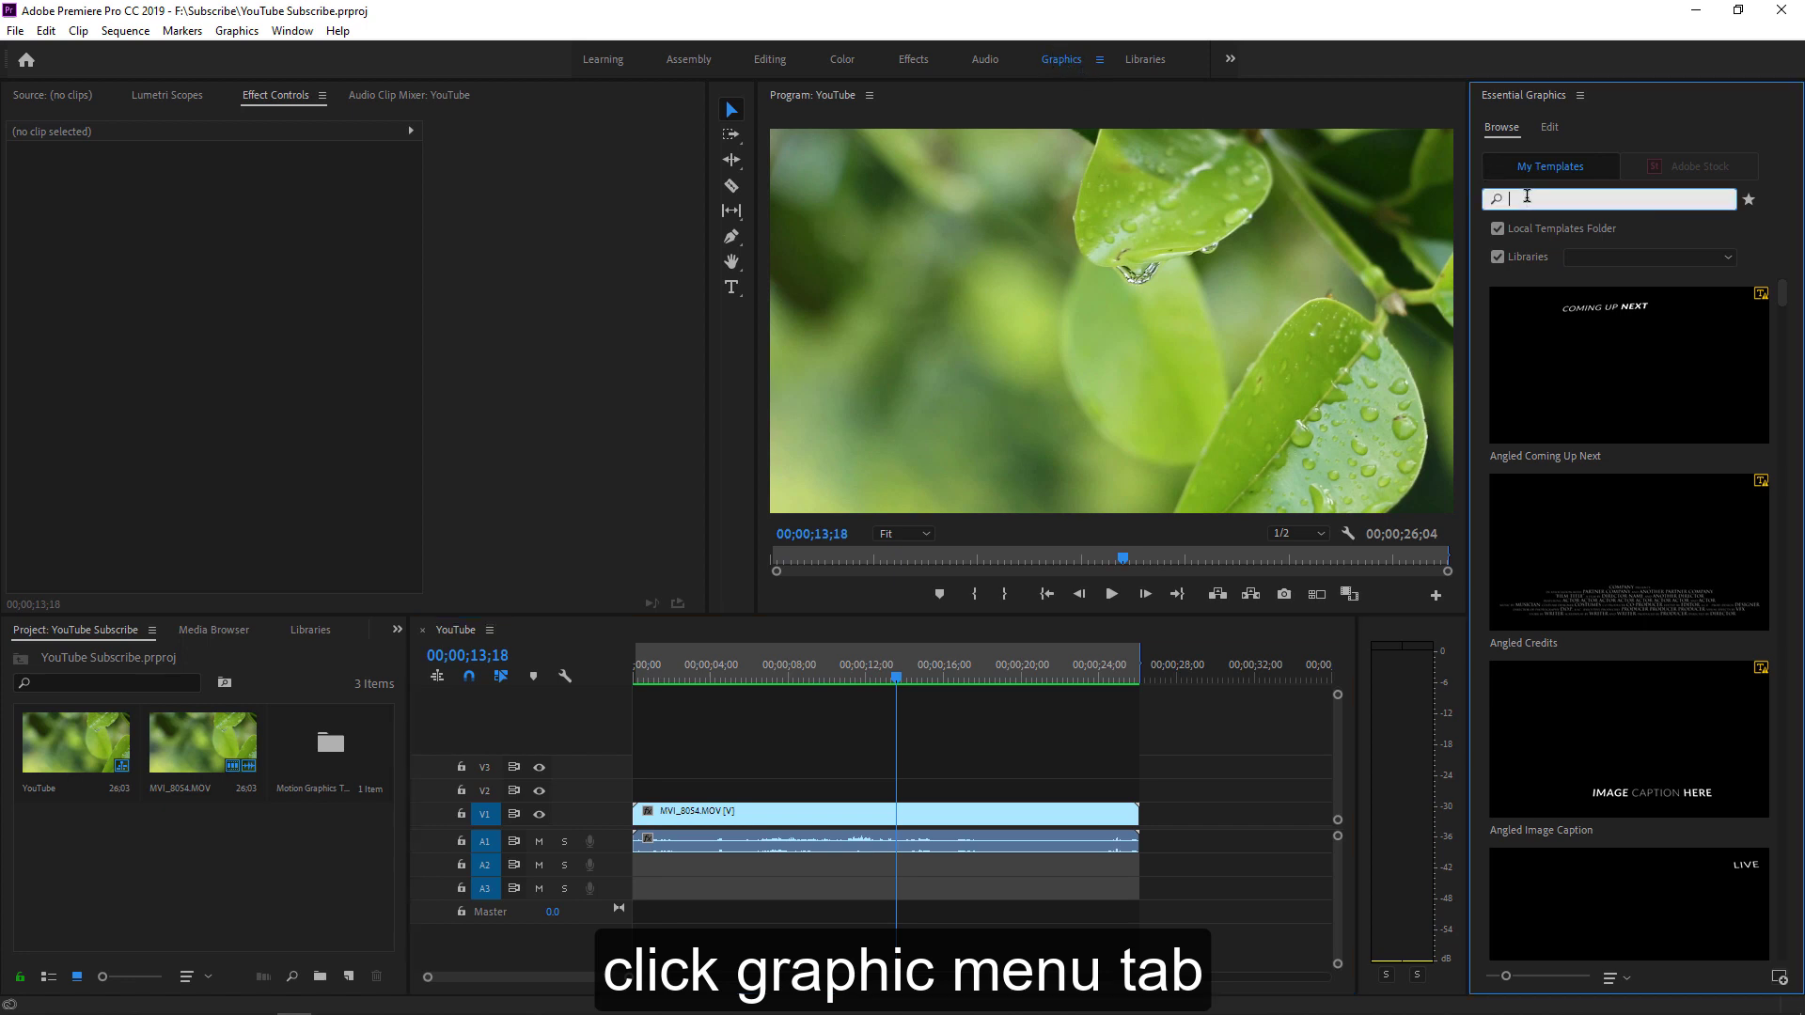
text(you)
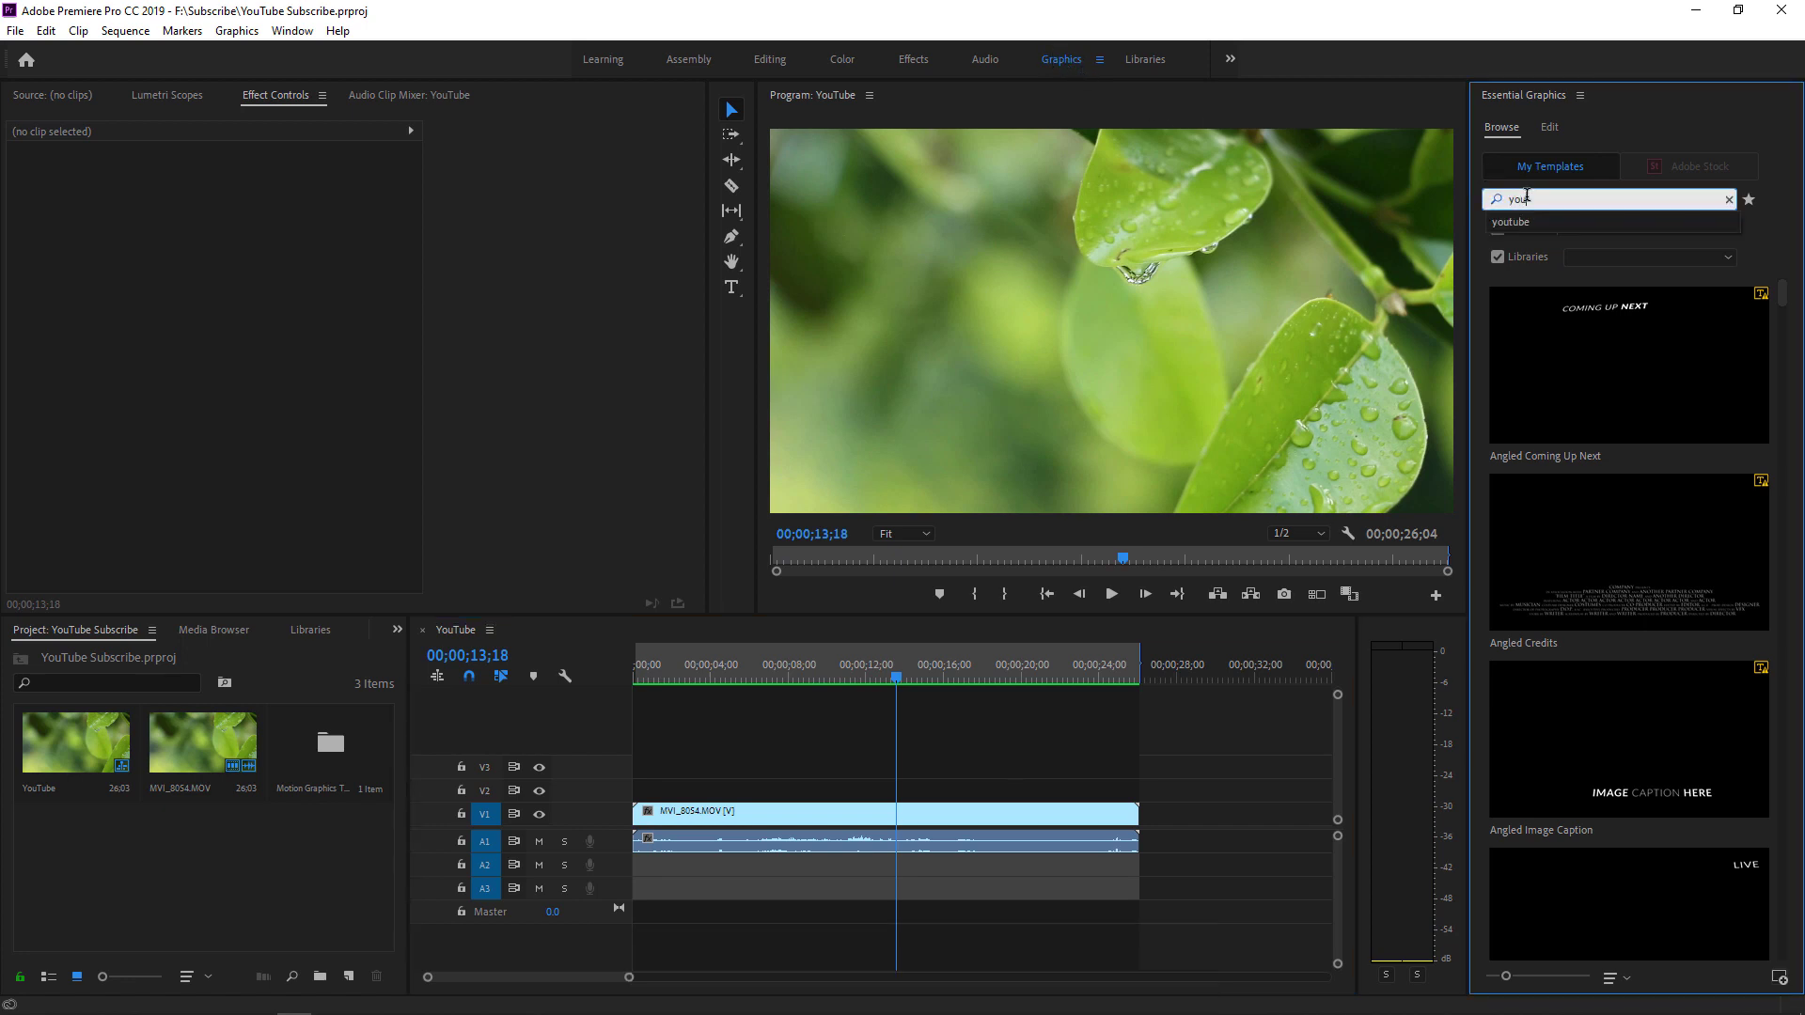
click(1534, 223)
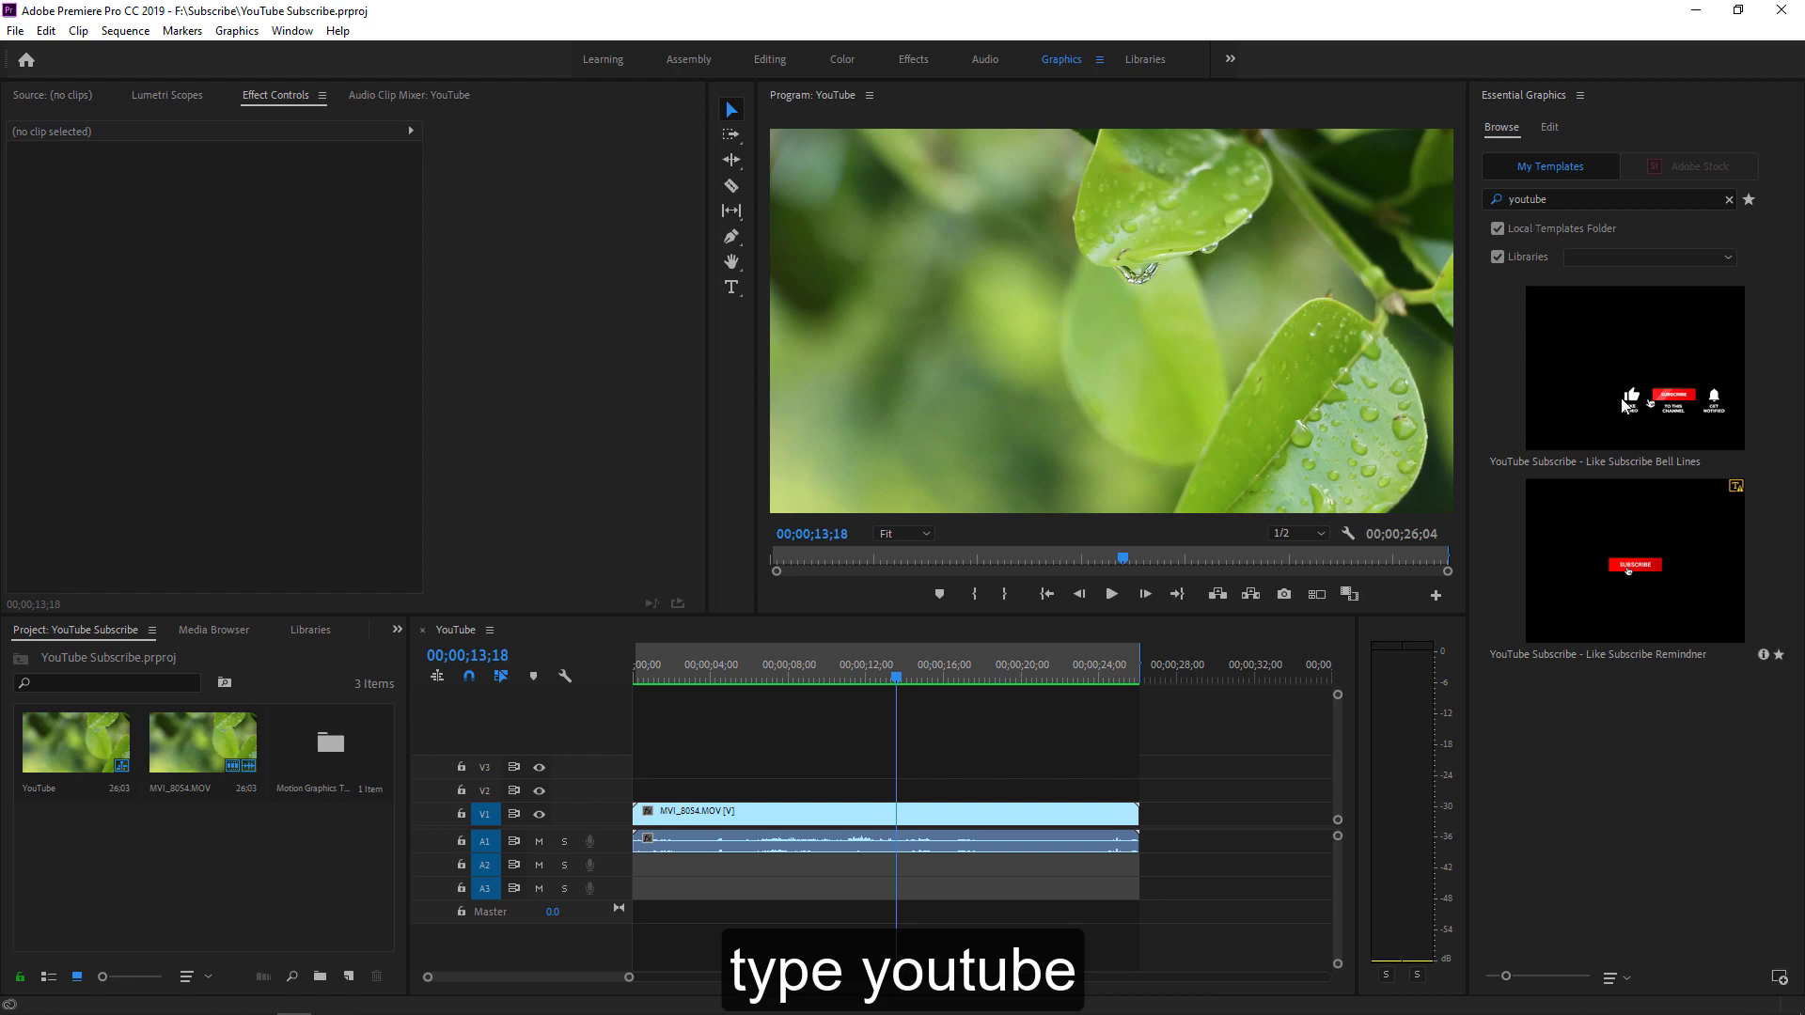
Step: Place the Like Subscribe Bell Lines template on track V2 above the footage and show the frame at 00;00;10;11
click(1643, 344)
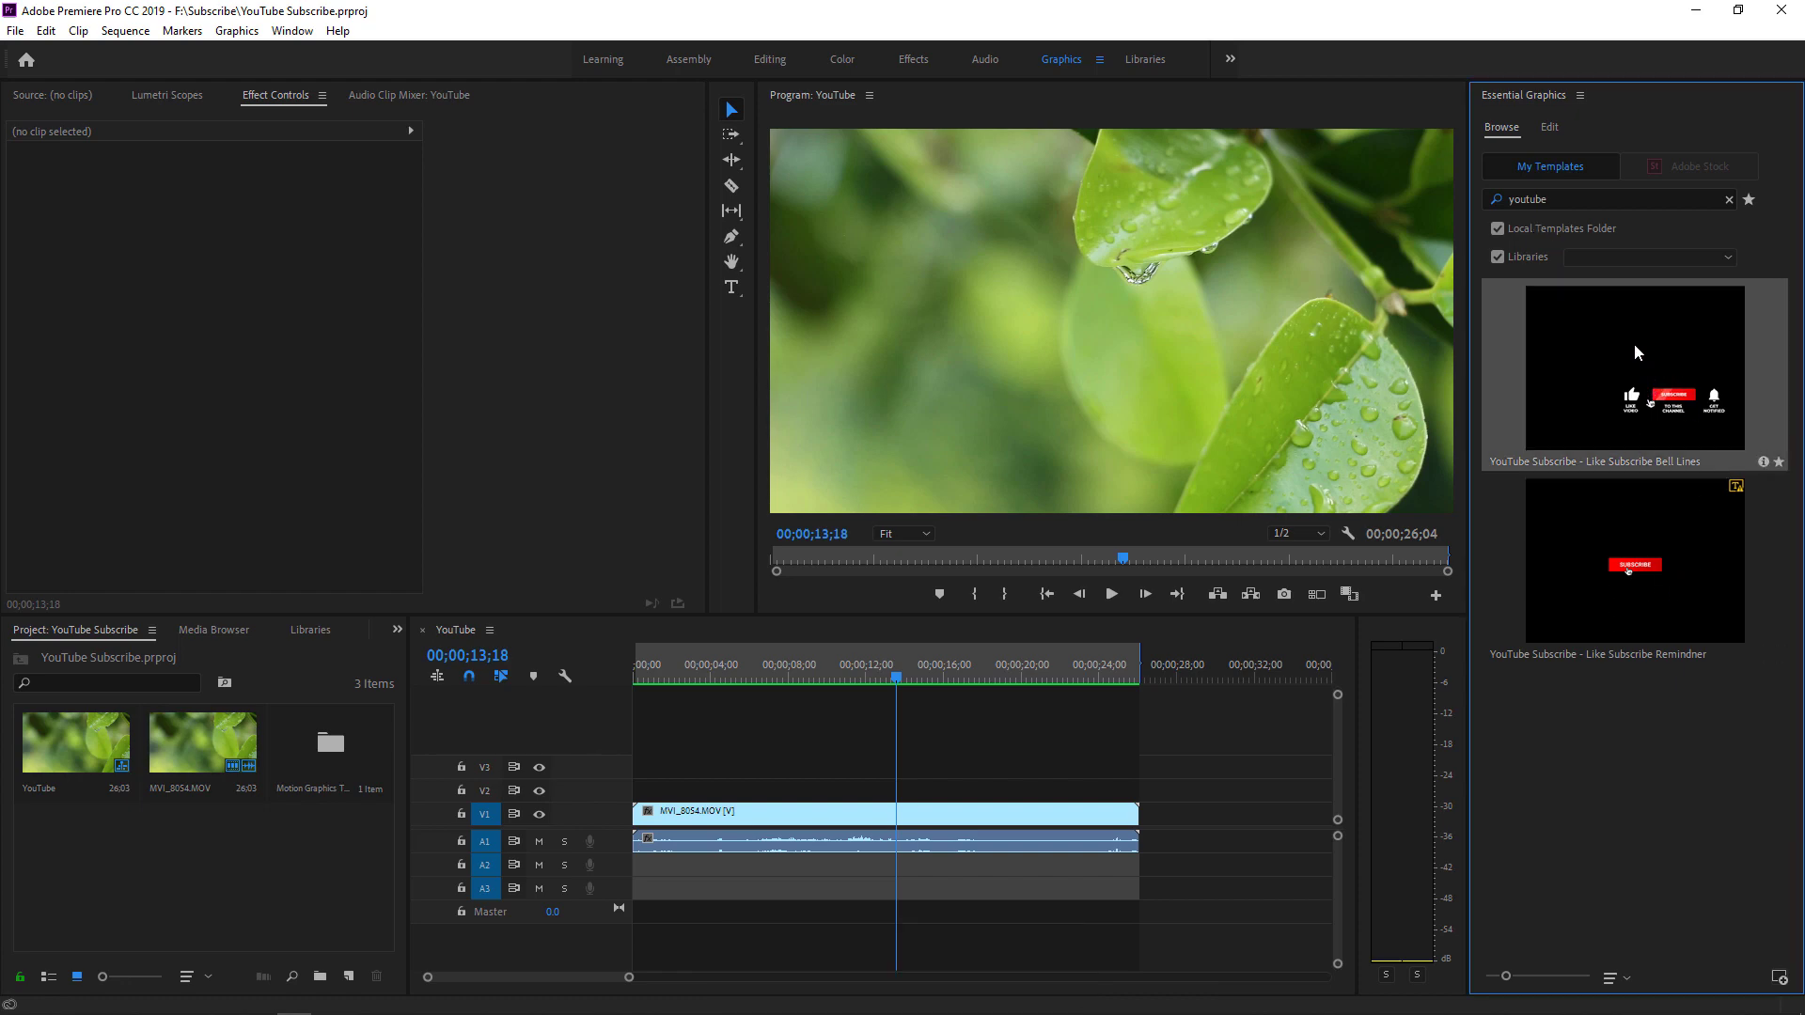
drag(1634, 342, 807, 753)
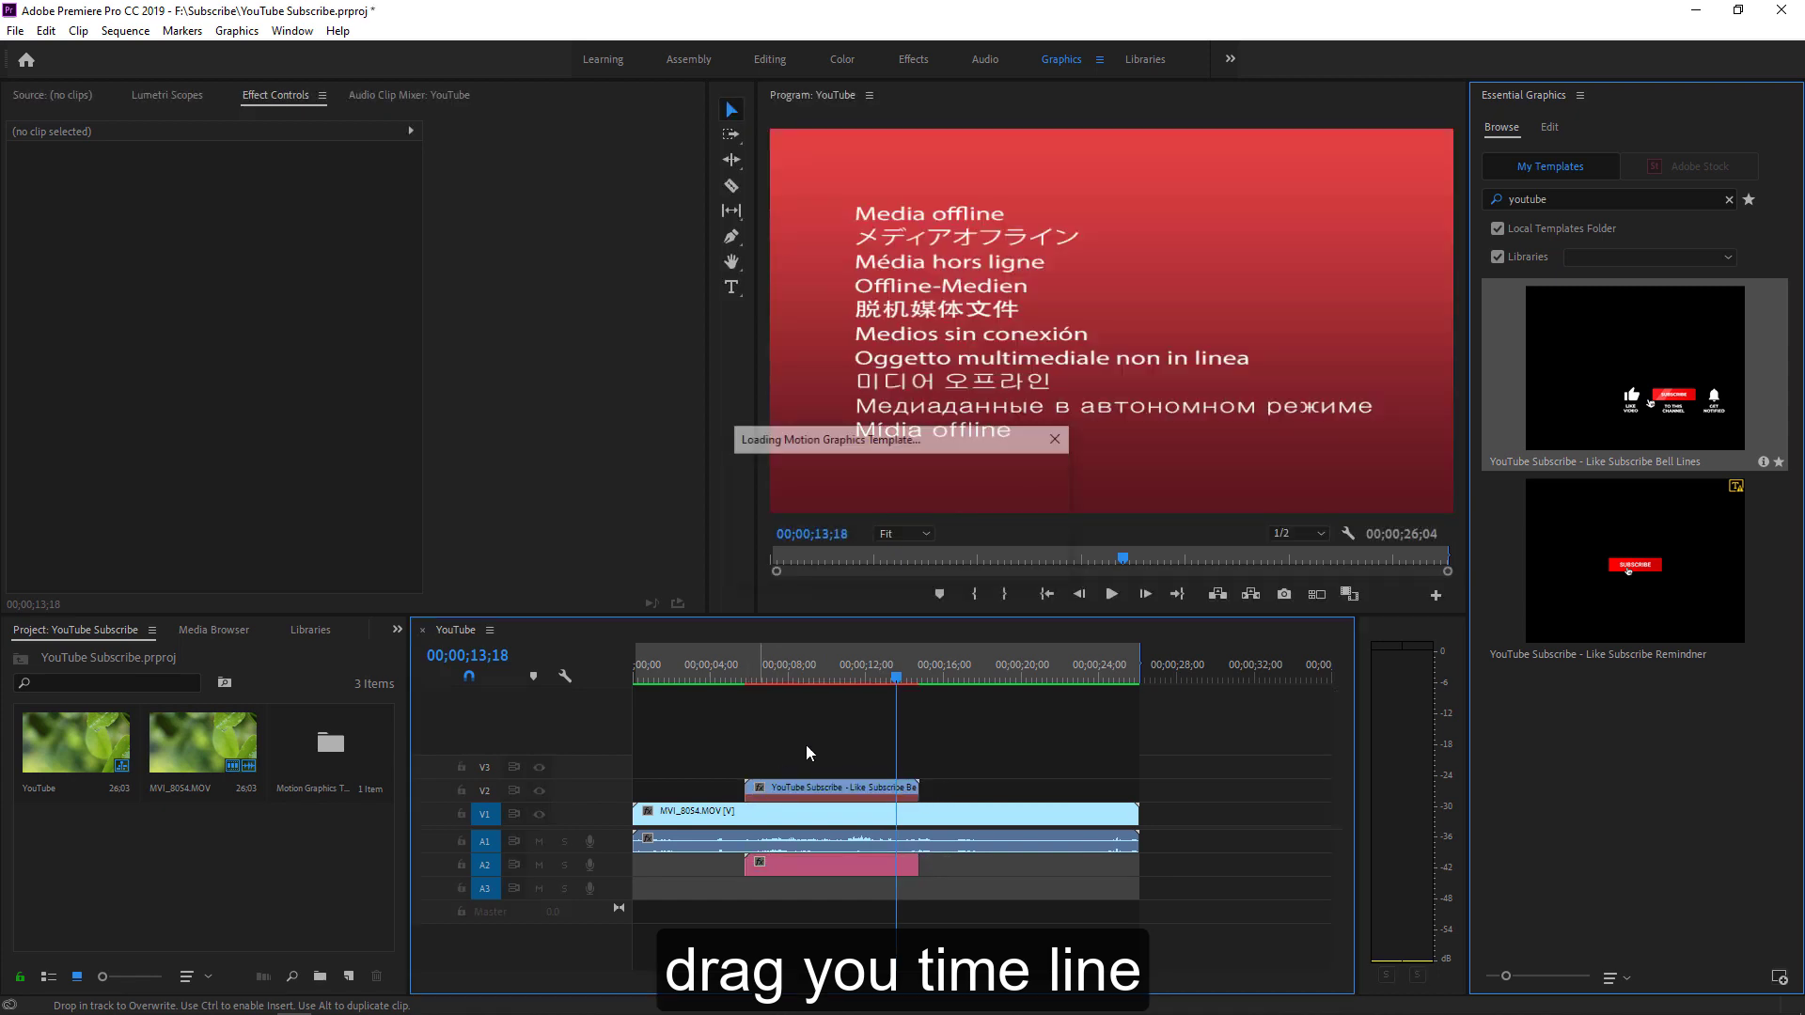
drag(898, 678, 834, 693)
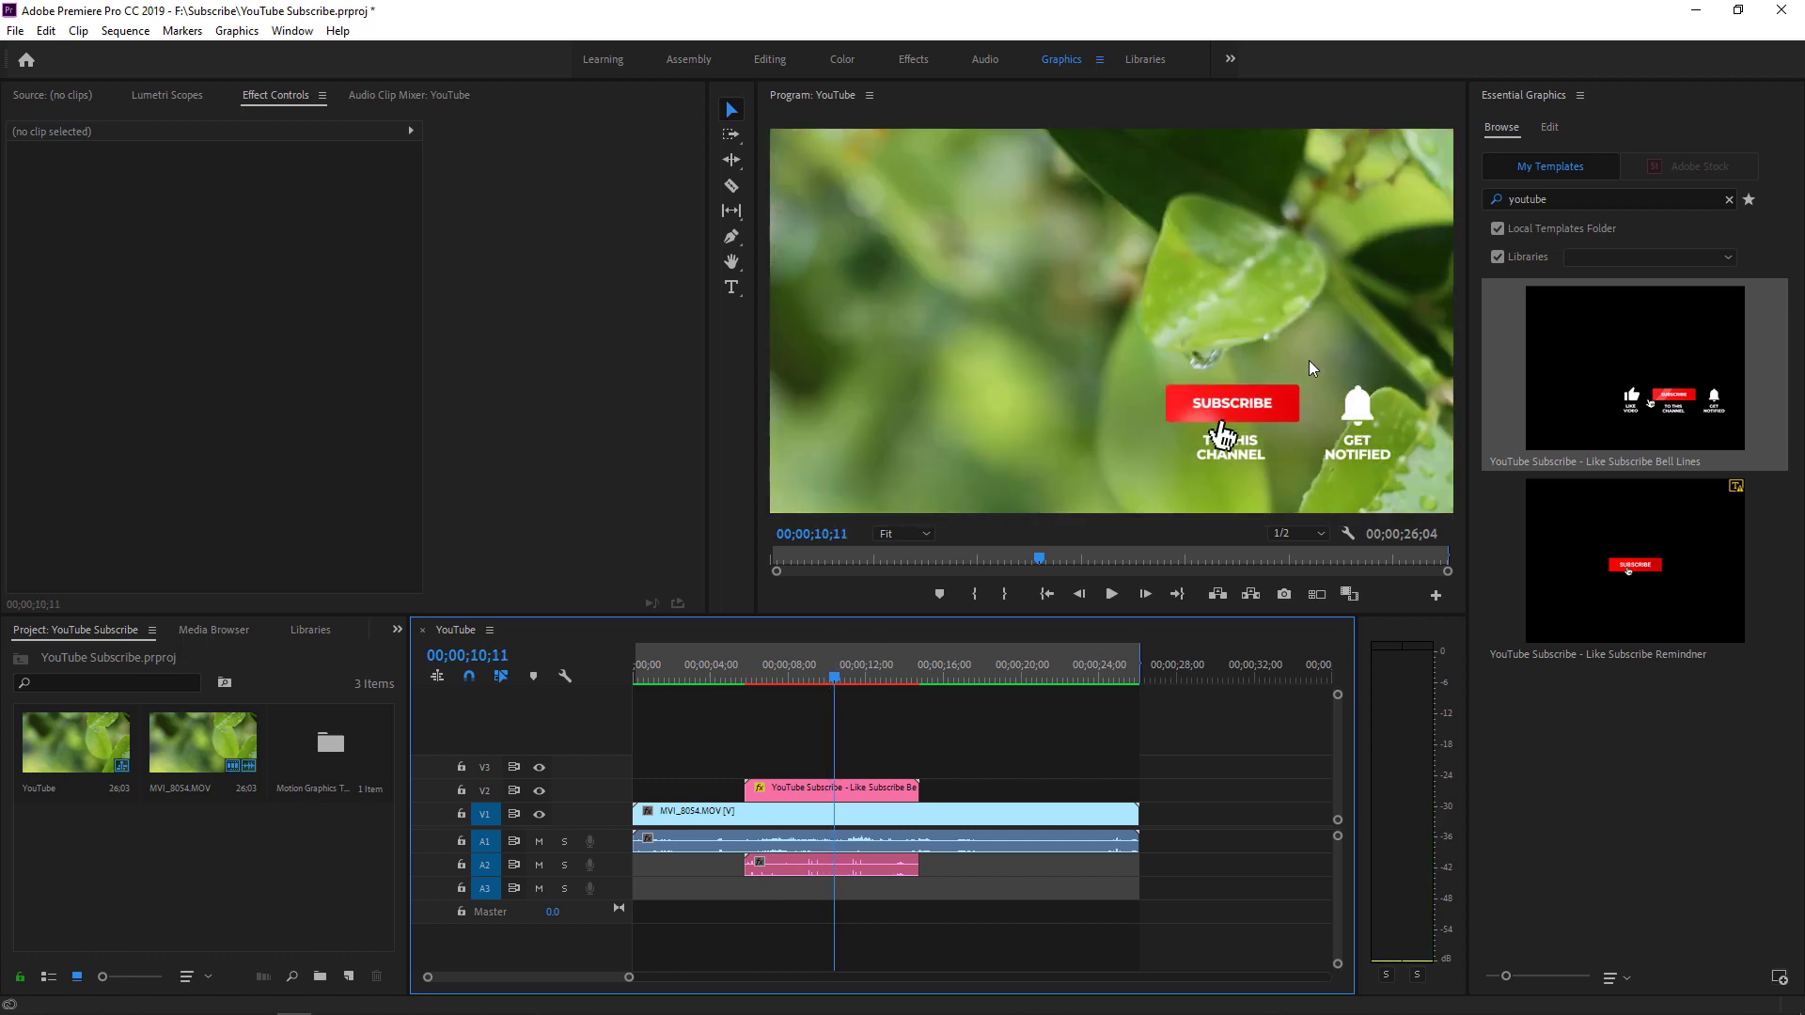
Step: Reduce the Motion Scale of the Bell Lines graphic clip on V2, trying 50 first and settling on 60
click(870, 790)
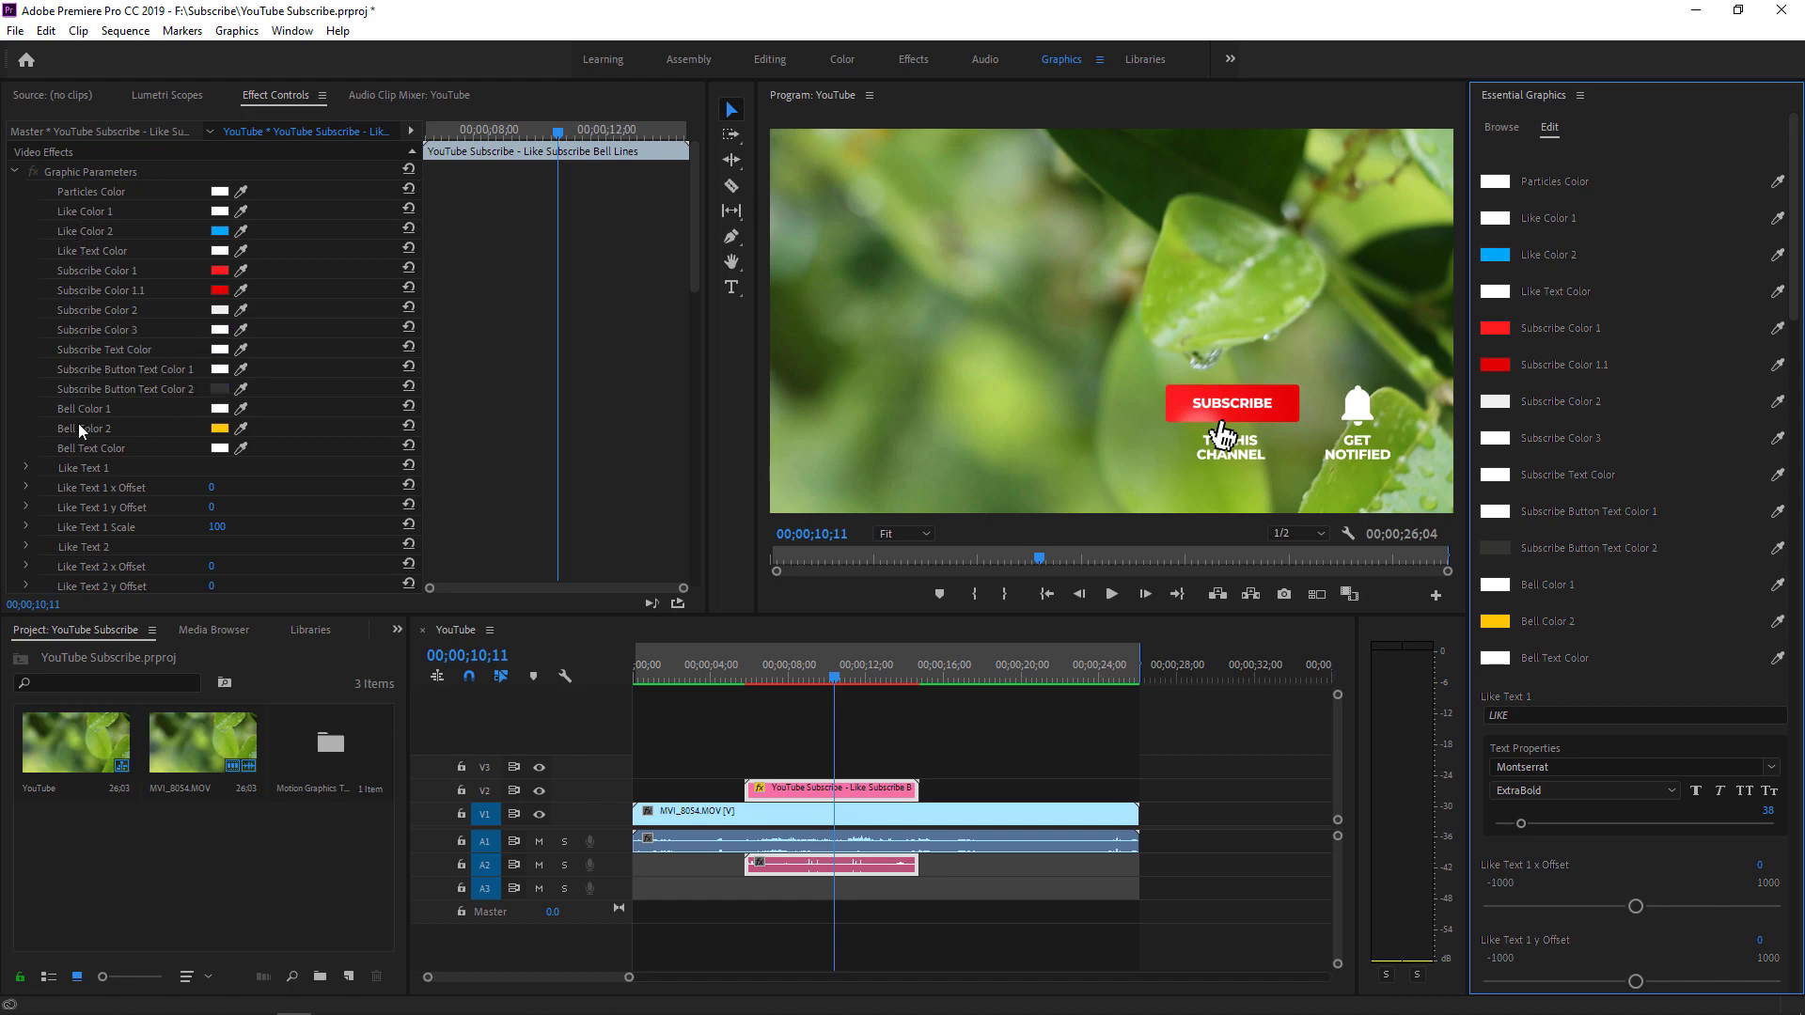
drag(692, 244, 688, 306)
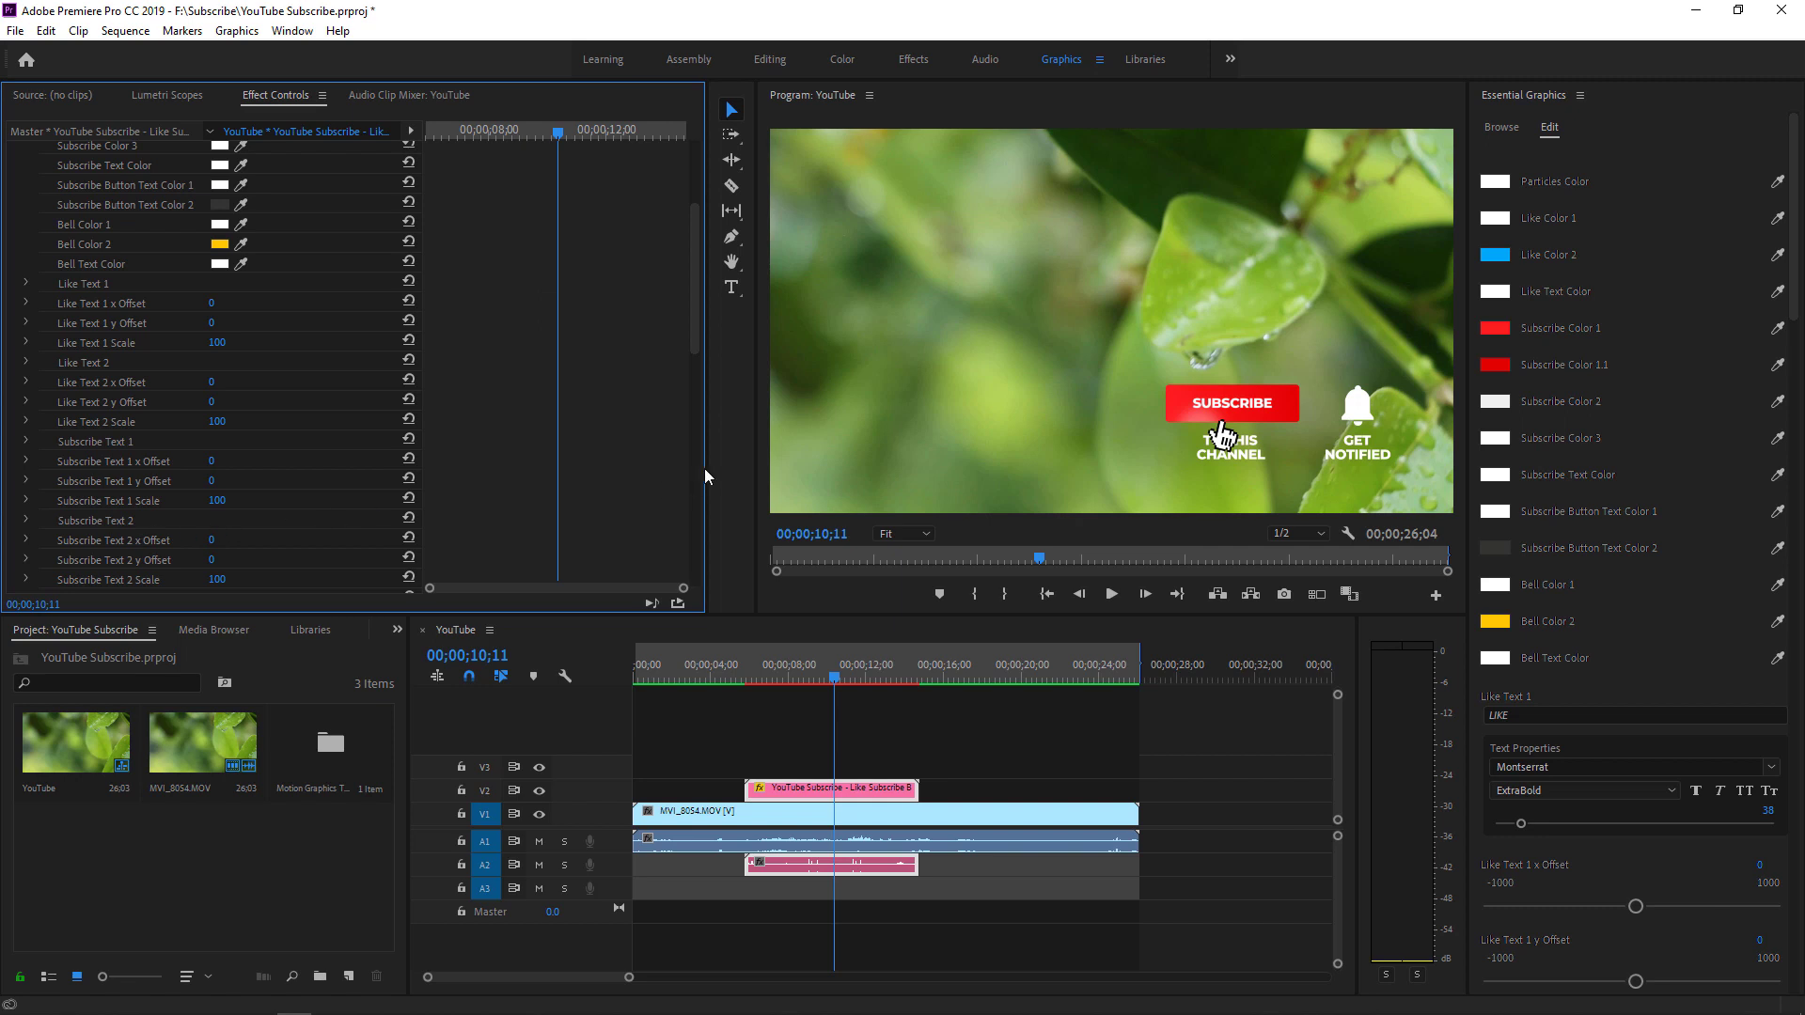
drag(695, 344, 684, 538)
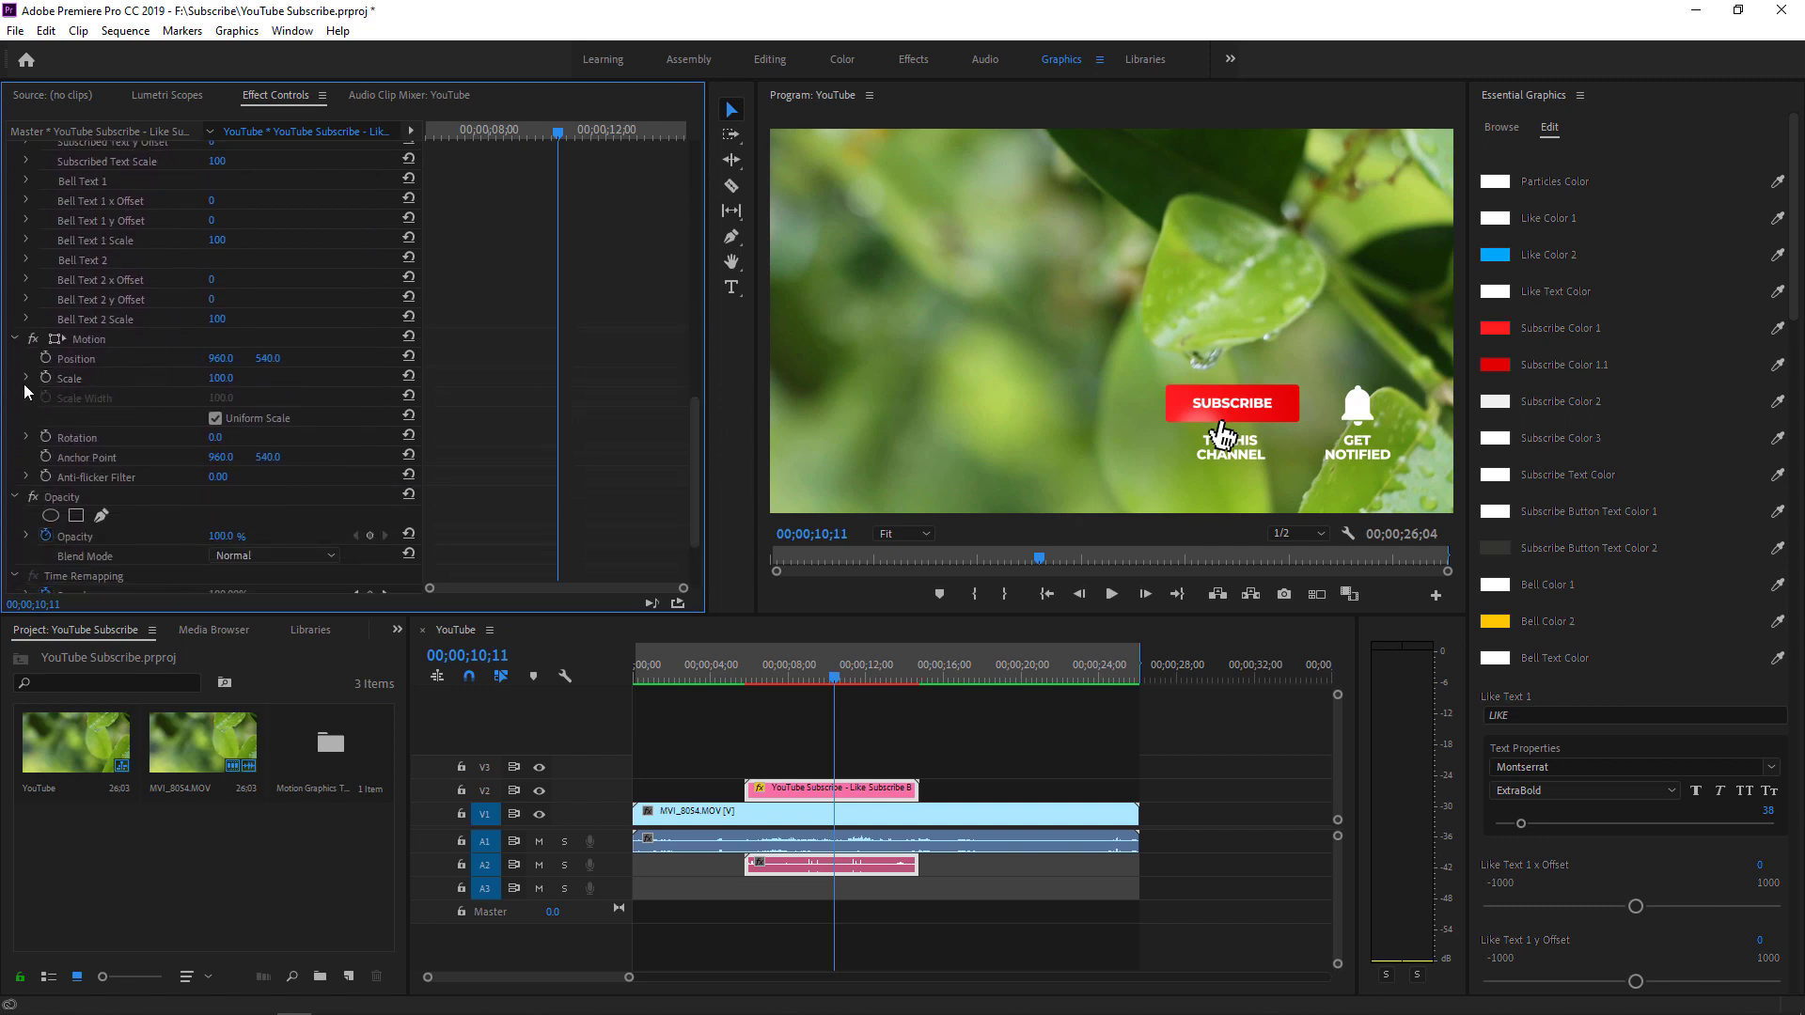
click(222, 379)
text(50)
key(Return)
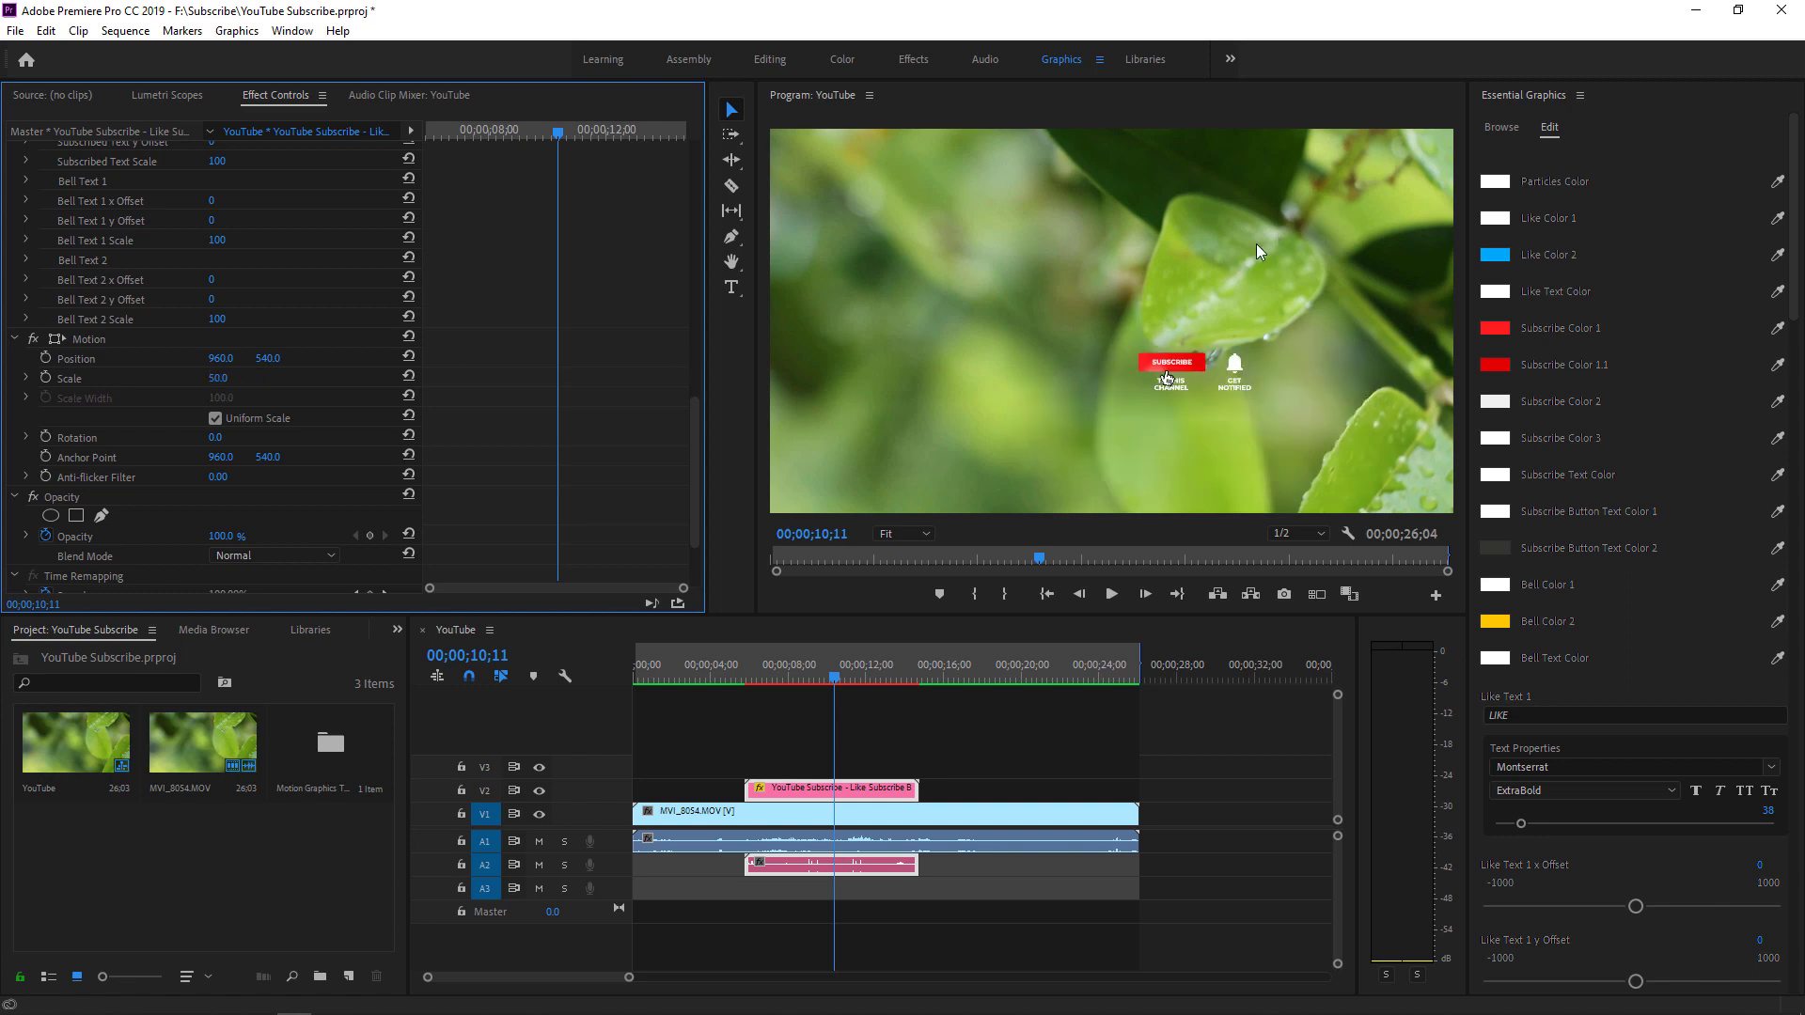
click(235, 378)
text(60)
key(Return)
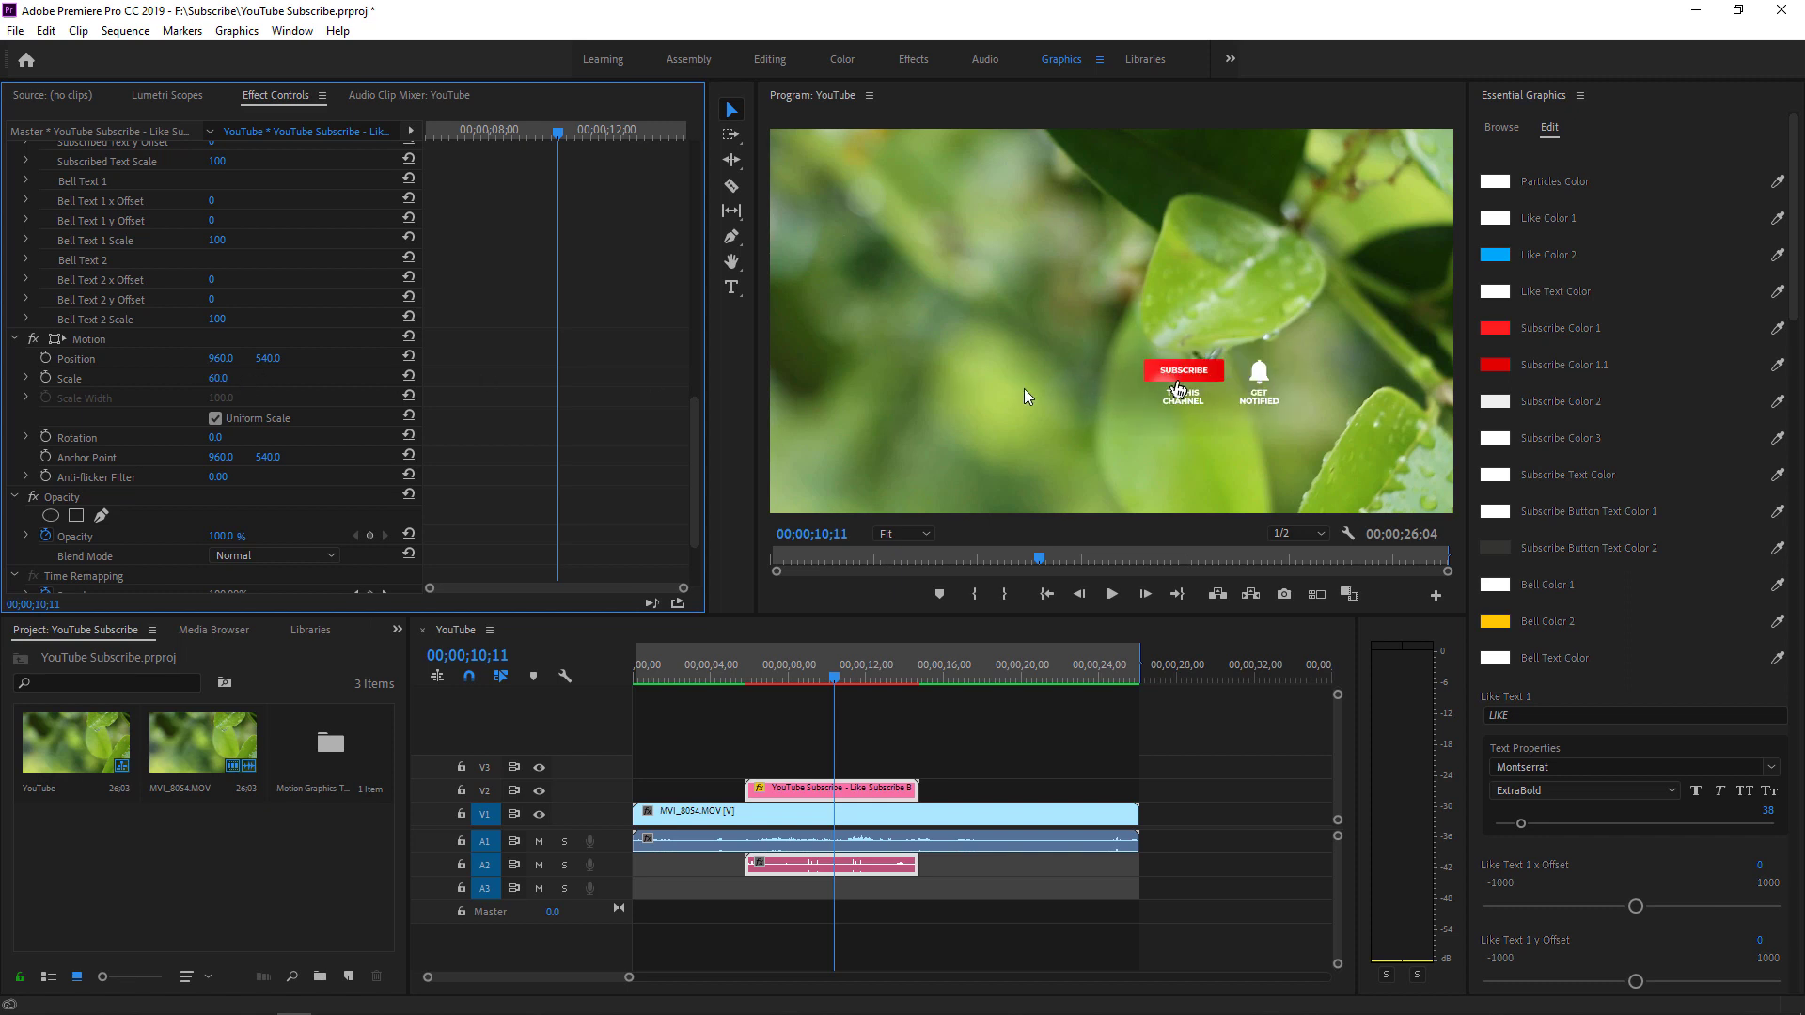
Step: Move the scaled graphic to the lower-right corner of the frame, at Position 1318, 742
drag(1177, 387, 1304, 389)
drag(261, 366, 451, 366)
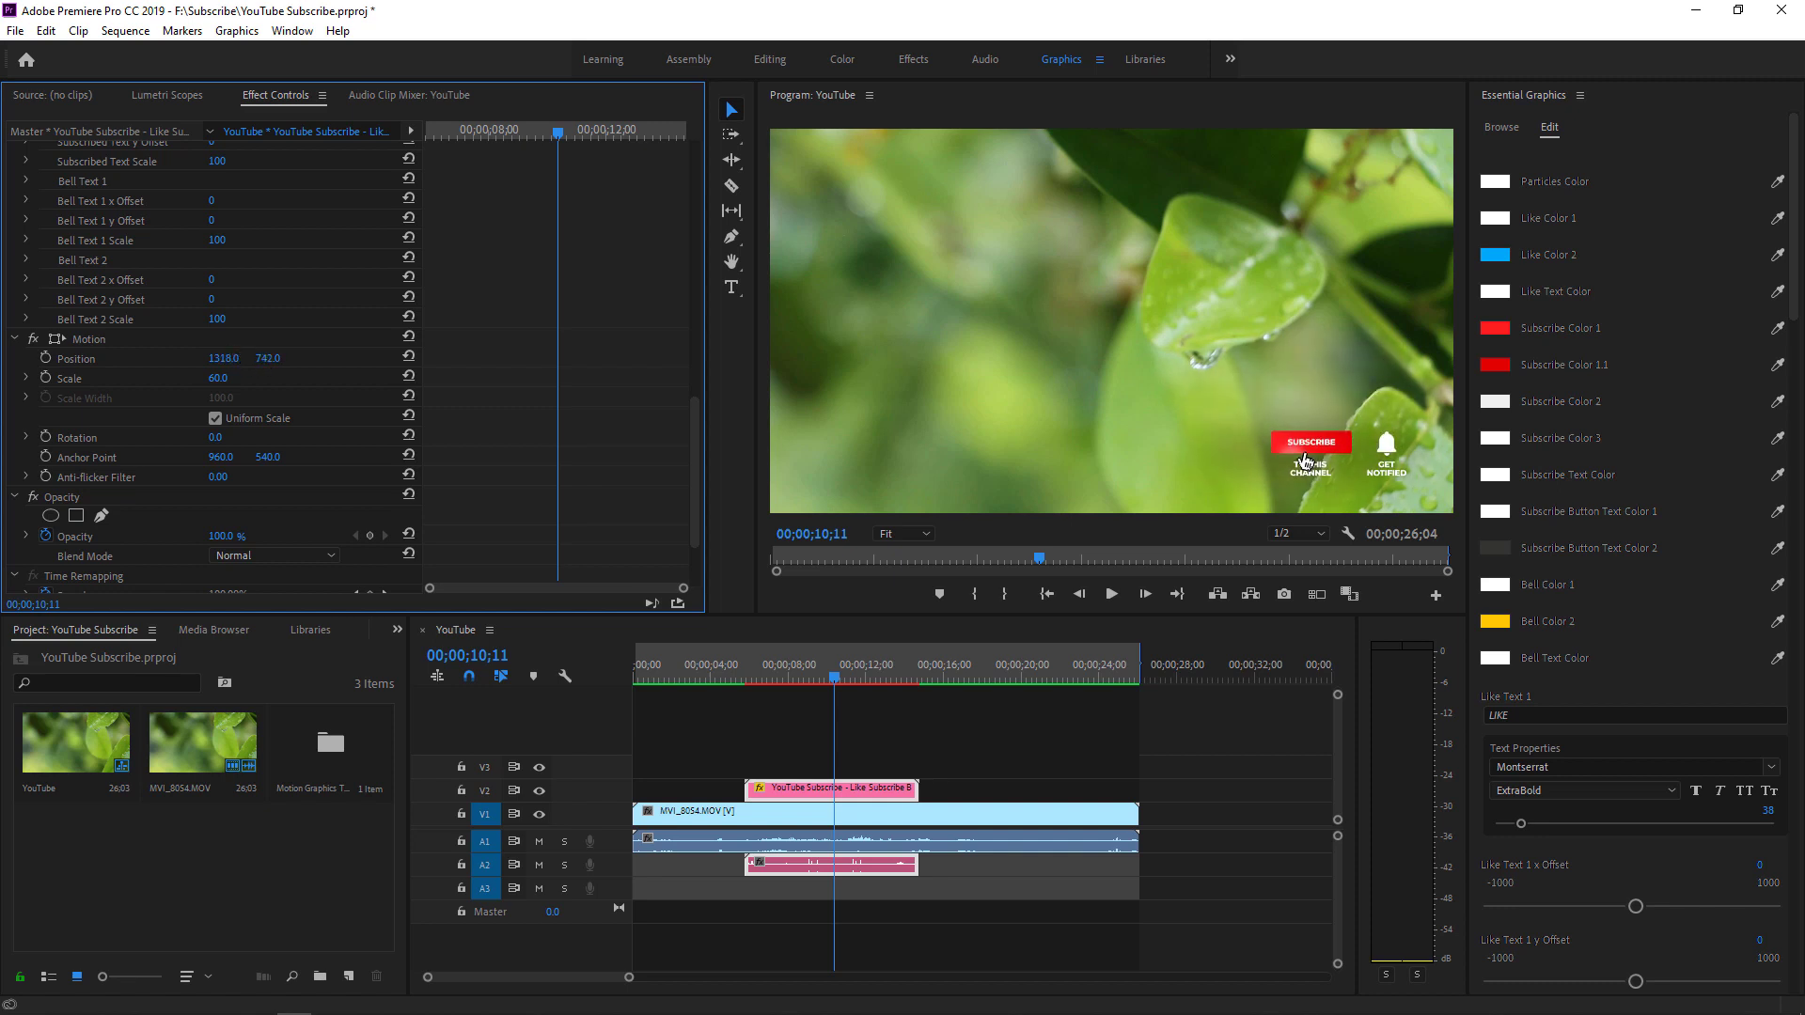
Step: Play the sequence from the start of the graphic clip to preview the subscribe animation
drag(844, 675, 745, 677)
key(space)
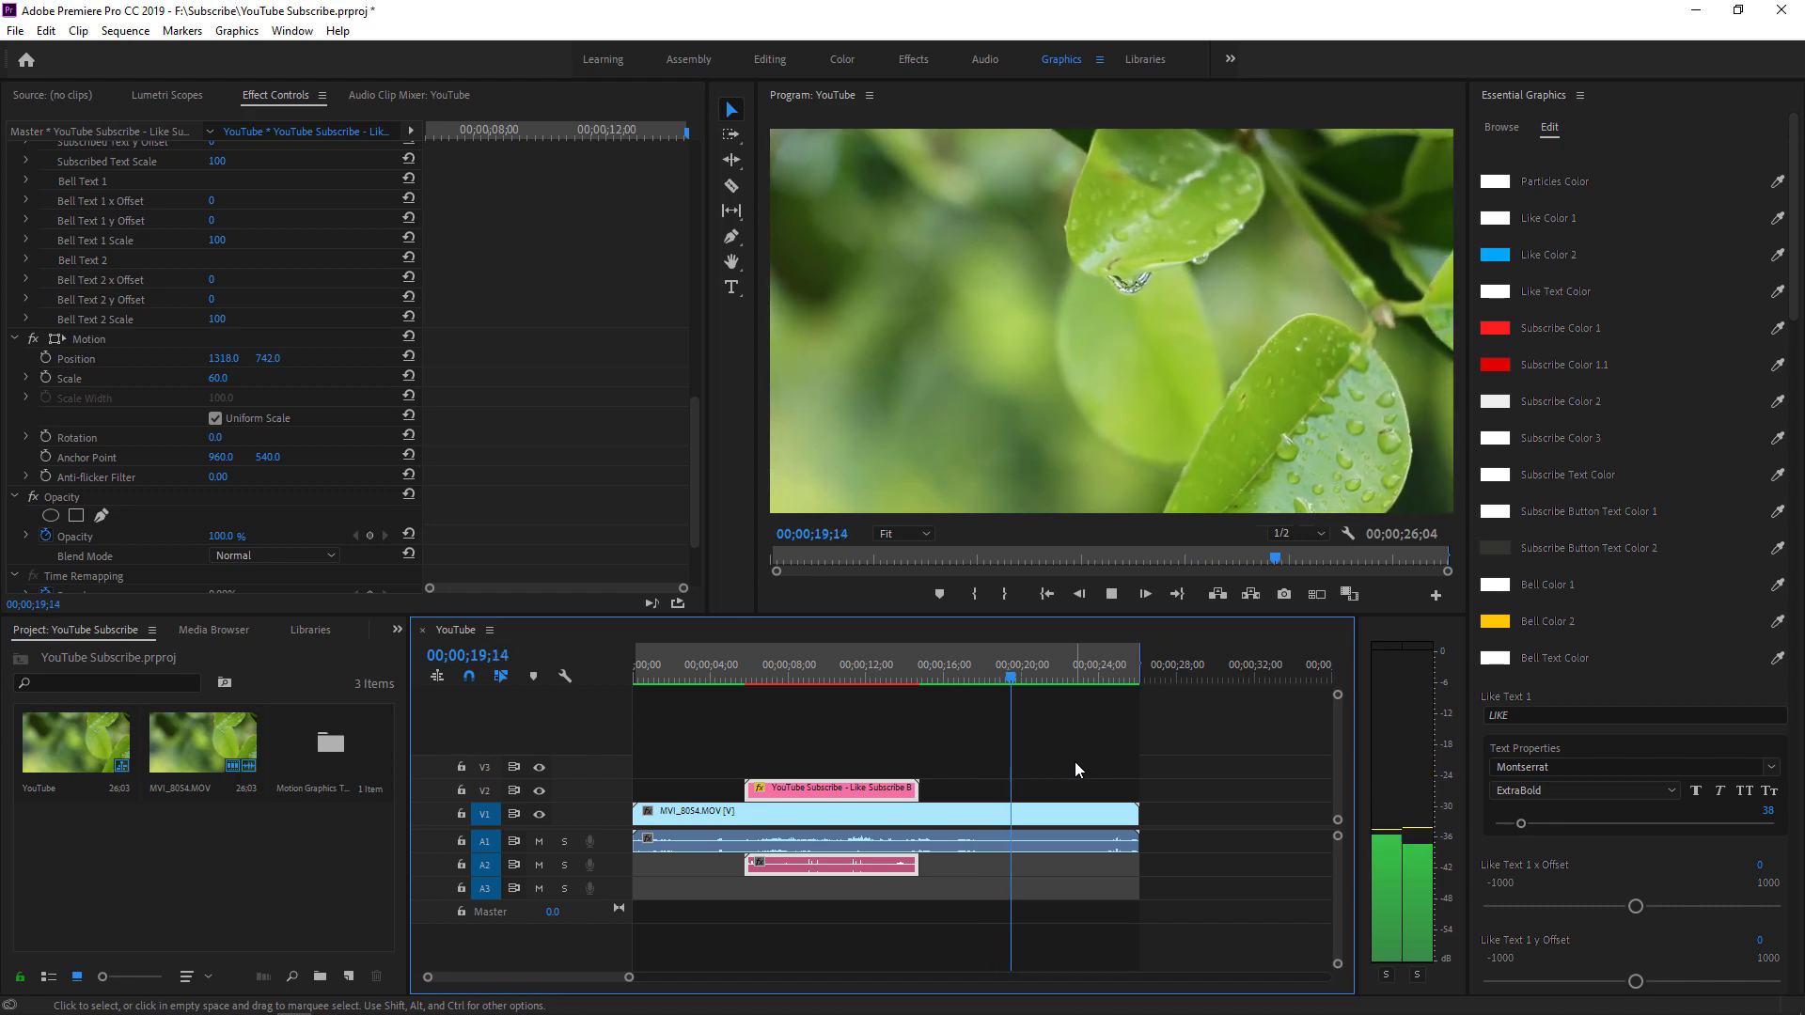
key(space)
Step: Show the frame at 00;00;08;29 and change the graphic's Subscribe Color 1.1 to bright yellow
drag(740, 676, 810, 684)
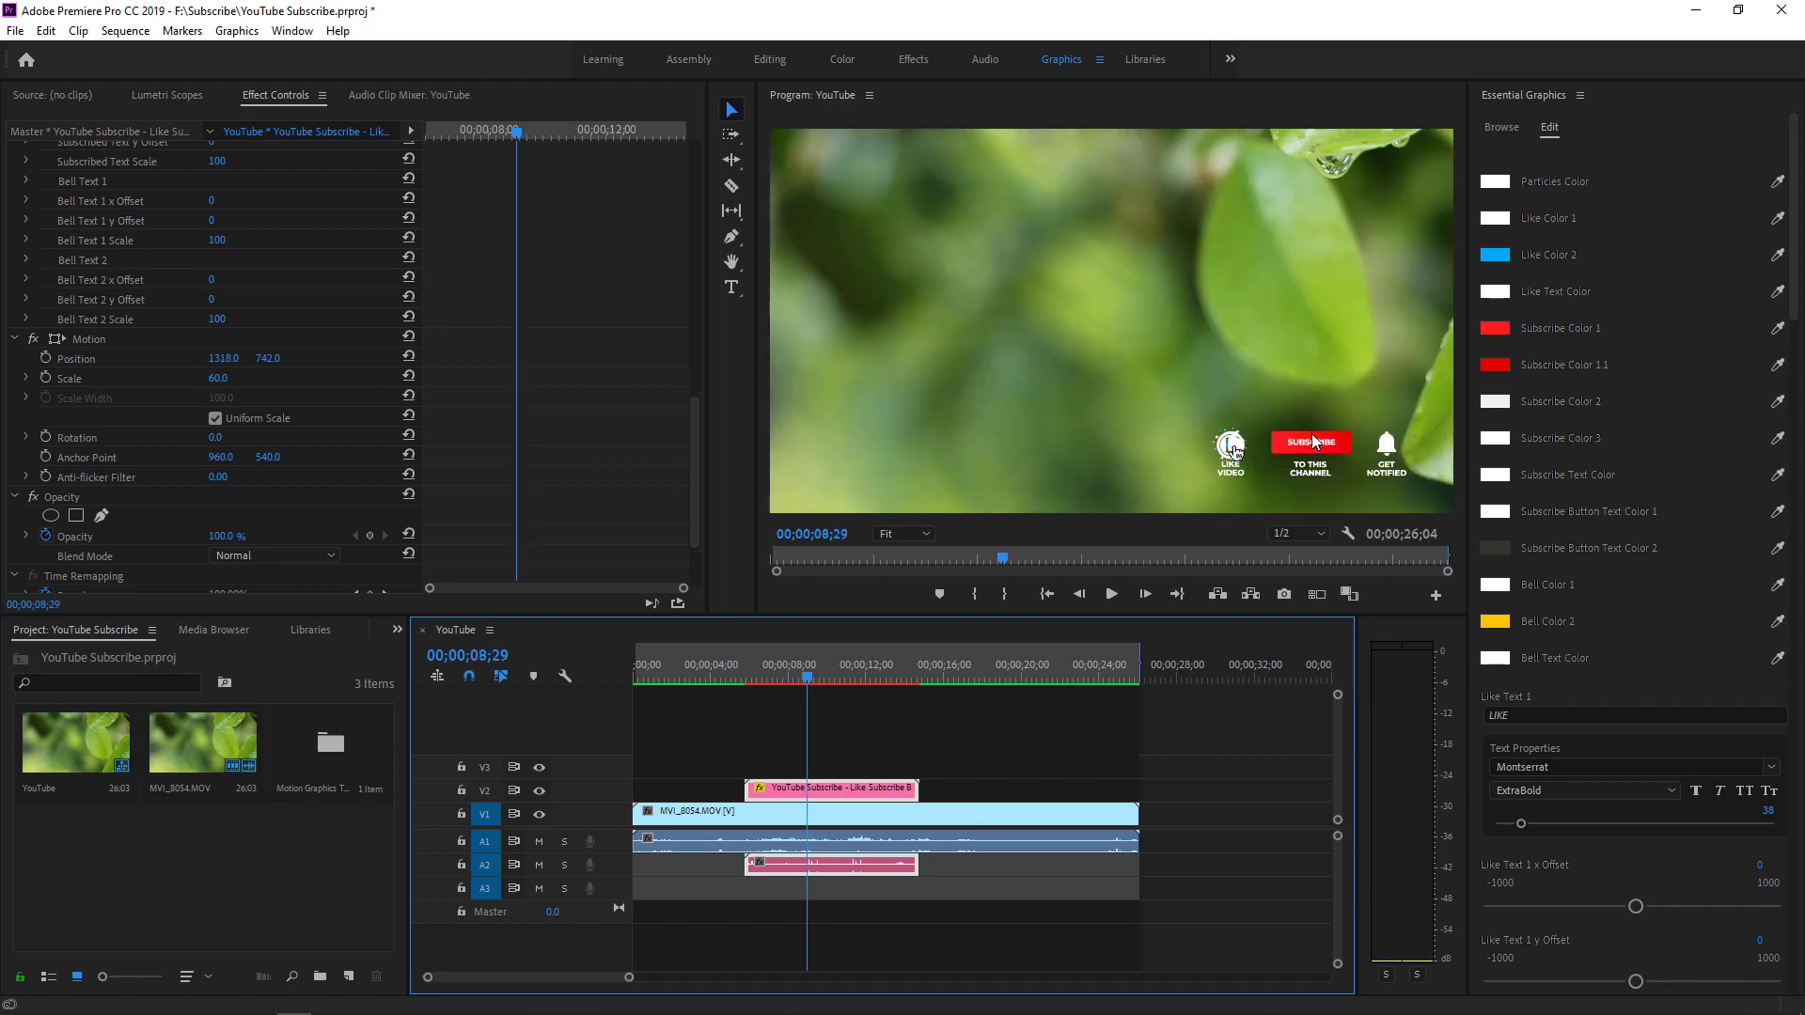
click(1495, 365)
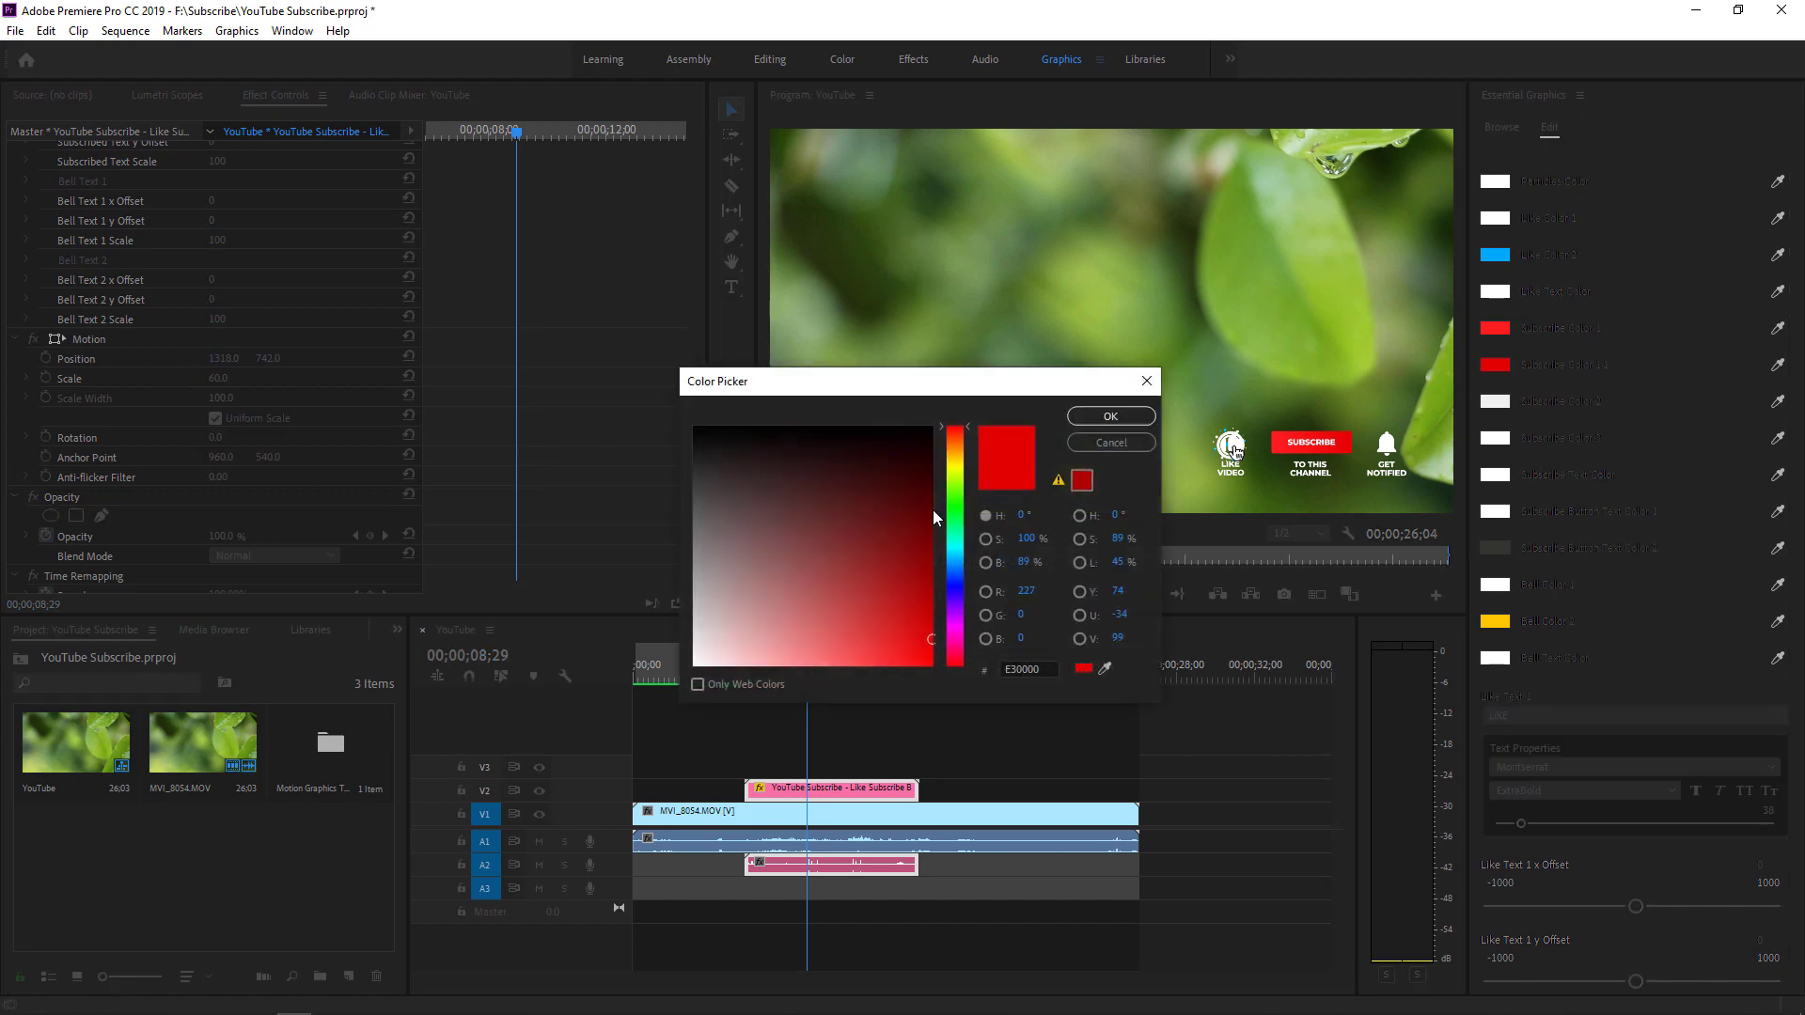
click(959, 467)
drag(920, 645, 919, 665)
click(1123, 417)
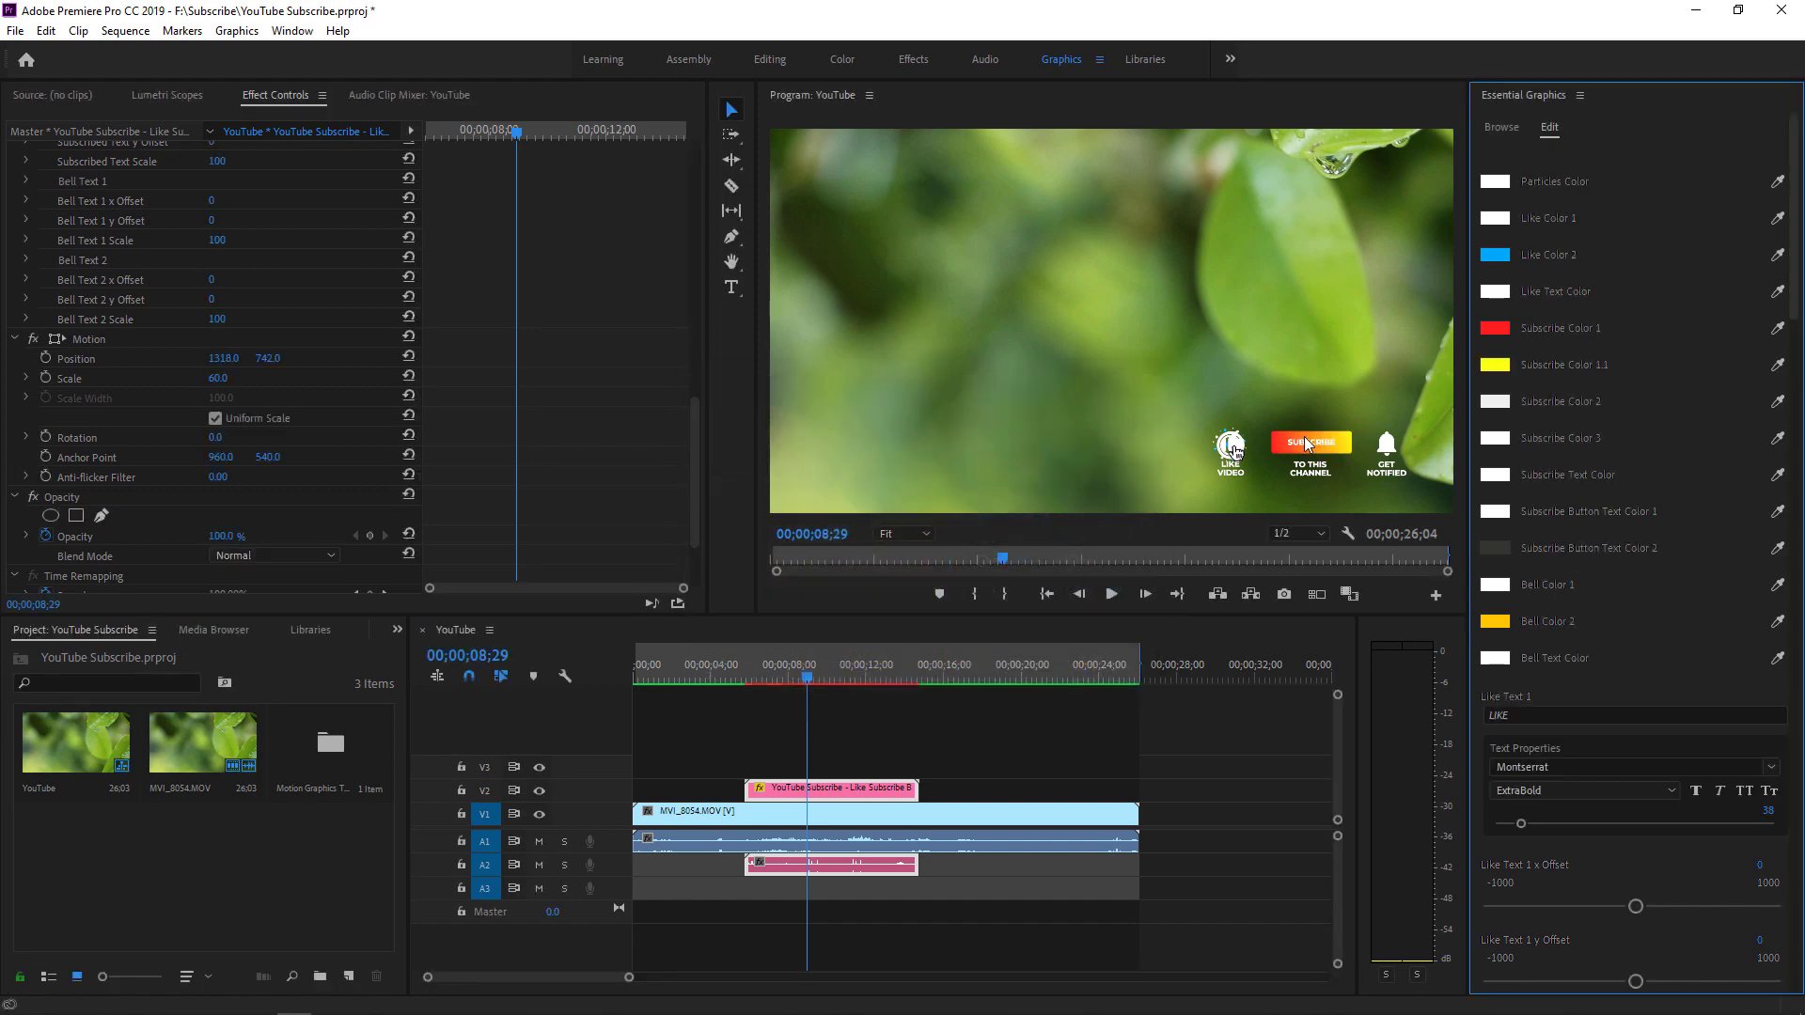
Step: Change the graphic's Subscribe Color 1 to a golden yellow, RGB 255, 222, 0
click(1506, 328)
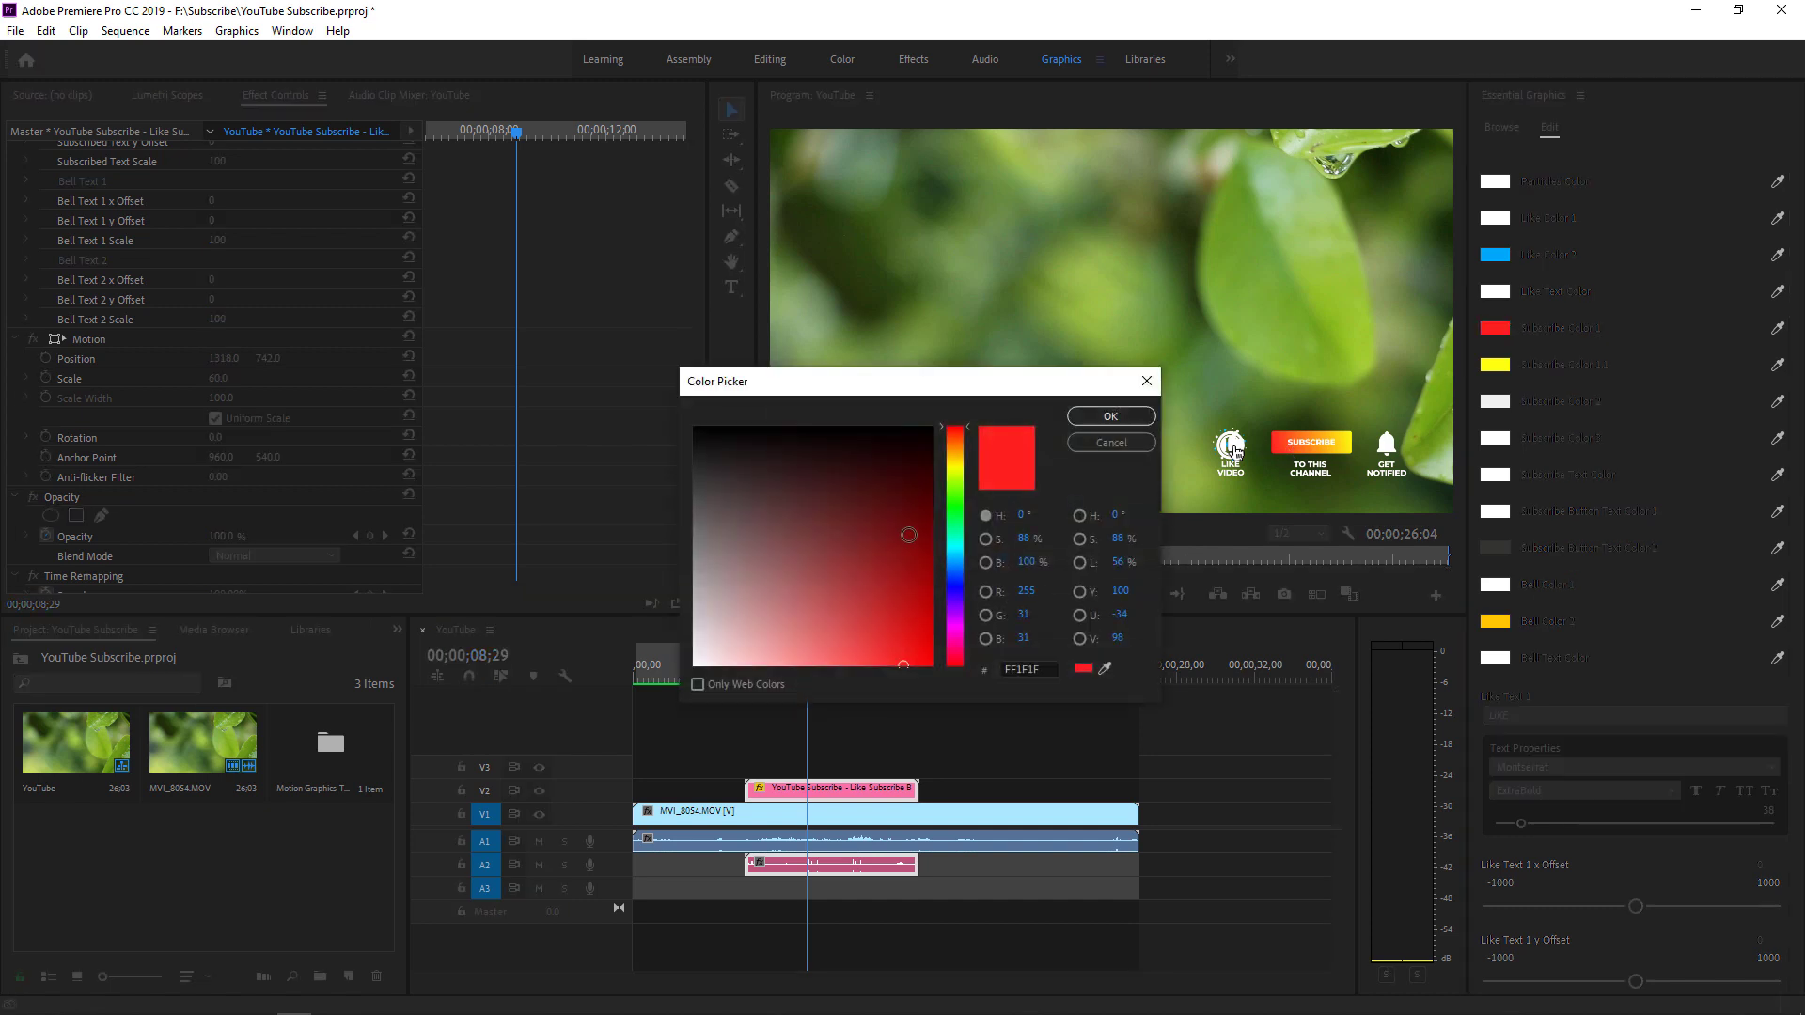
click(966, 461)
drag(924, 550, 922, 575)
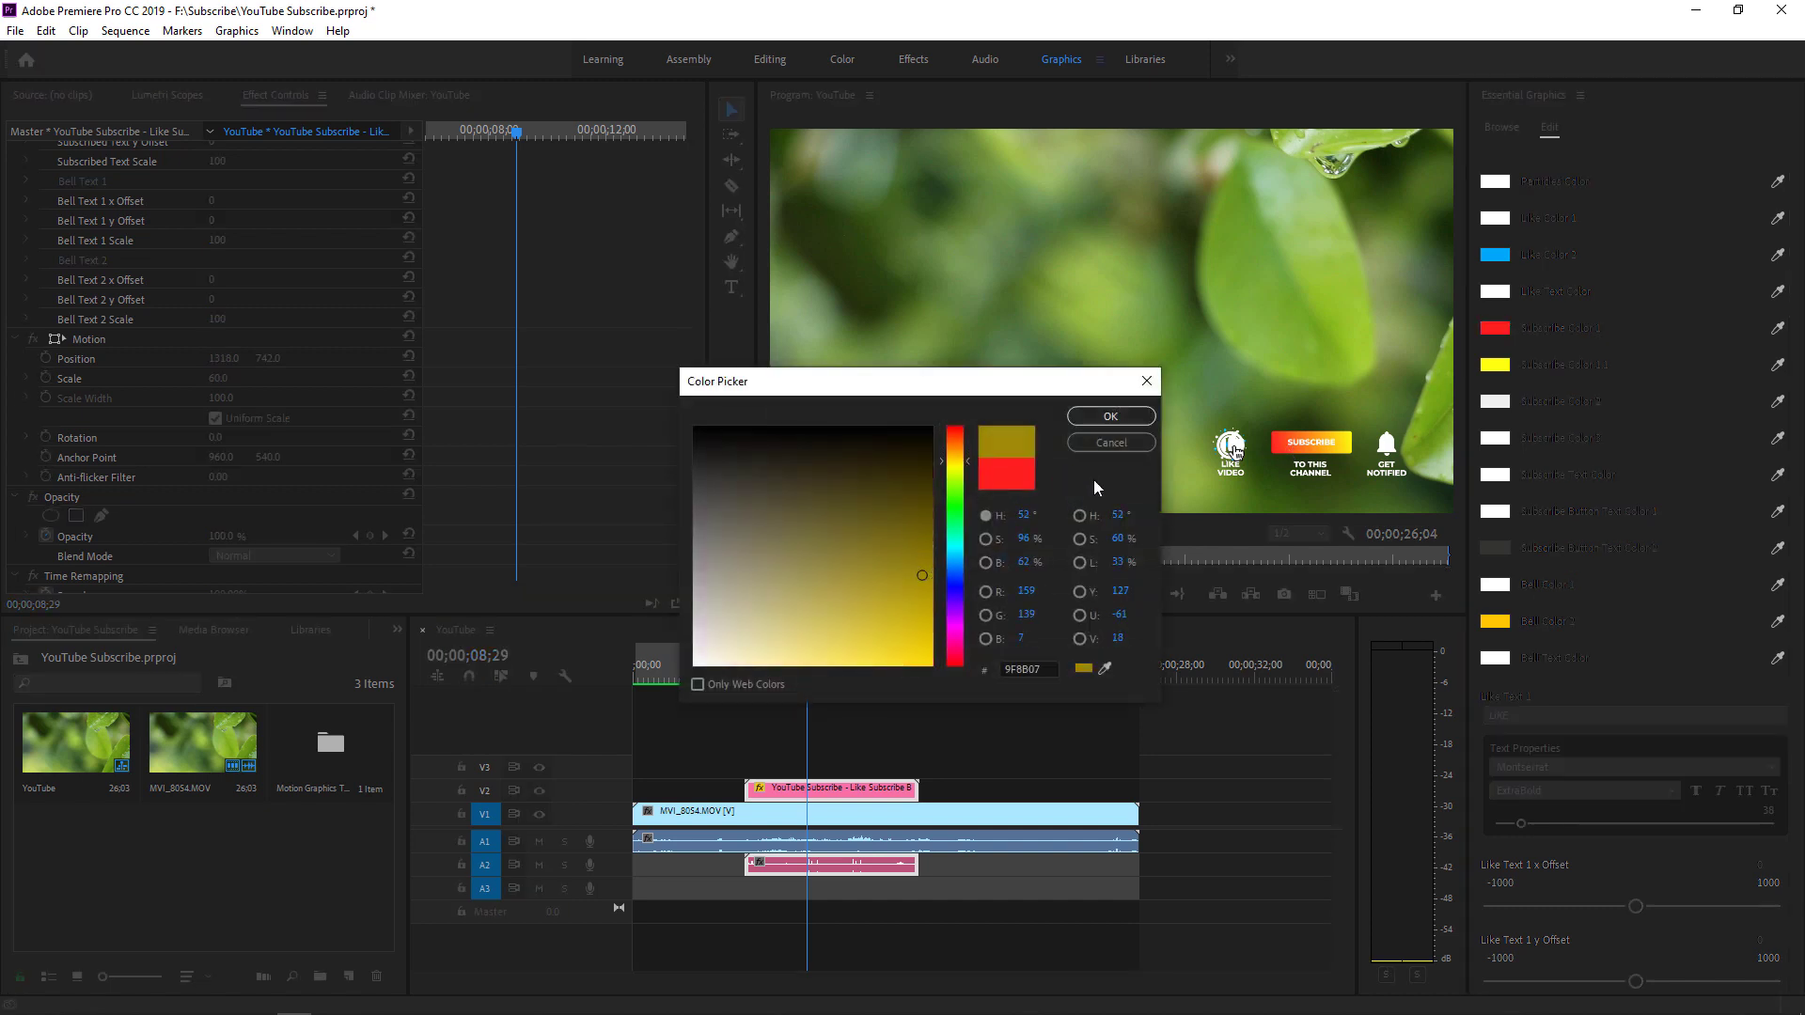
drag(908, 647, 929, 657)
click(1110, 416)
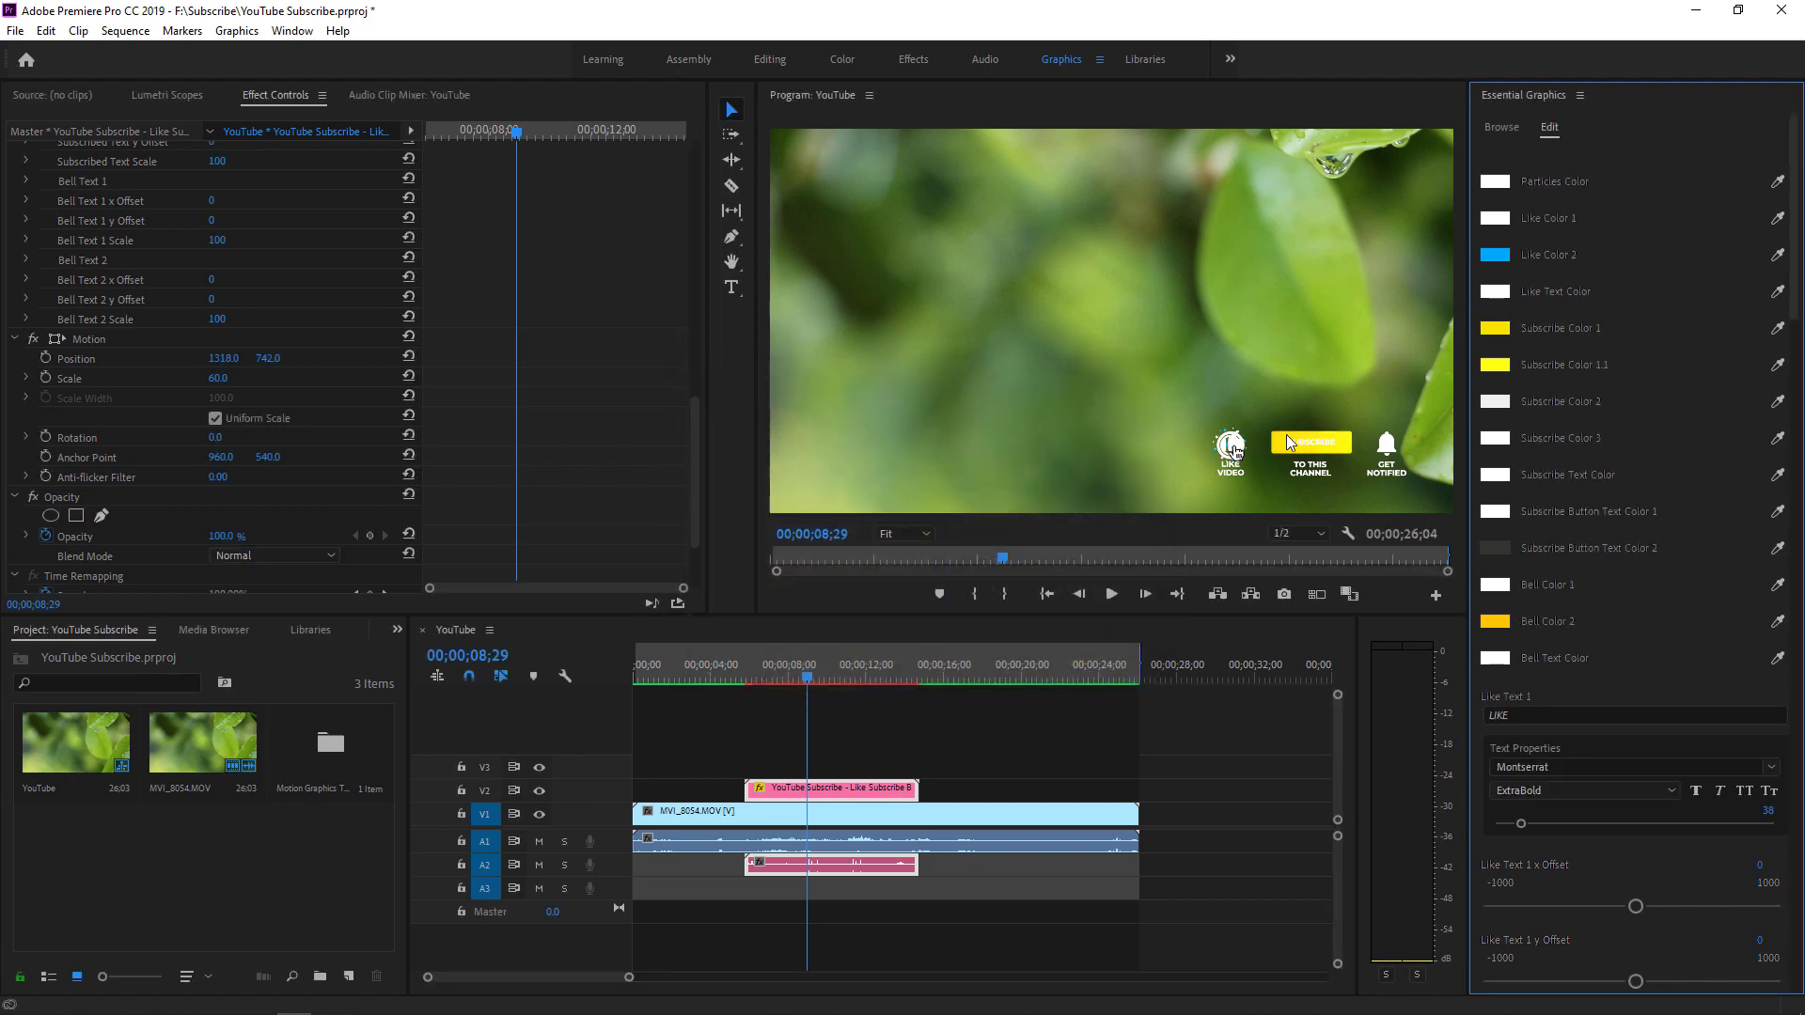
Step: Set the graphic's Subscribe Color 1.1 to bright red, hex FF0F0F
click(1494, 366)
drag(964, 662, 971, 689)
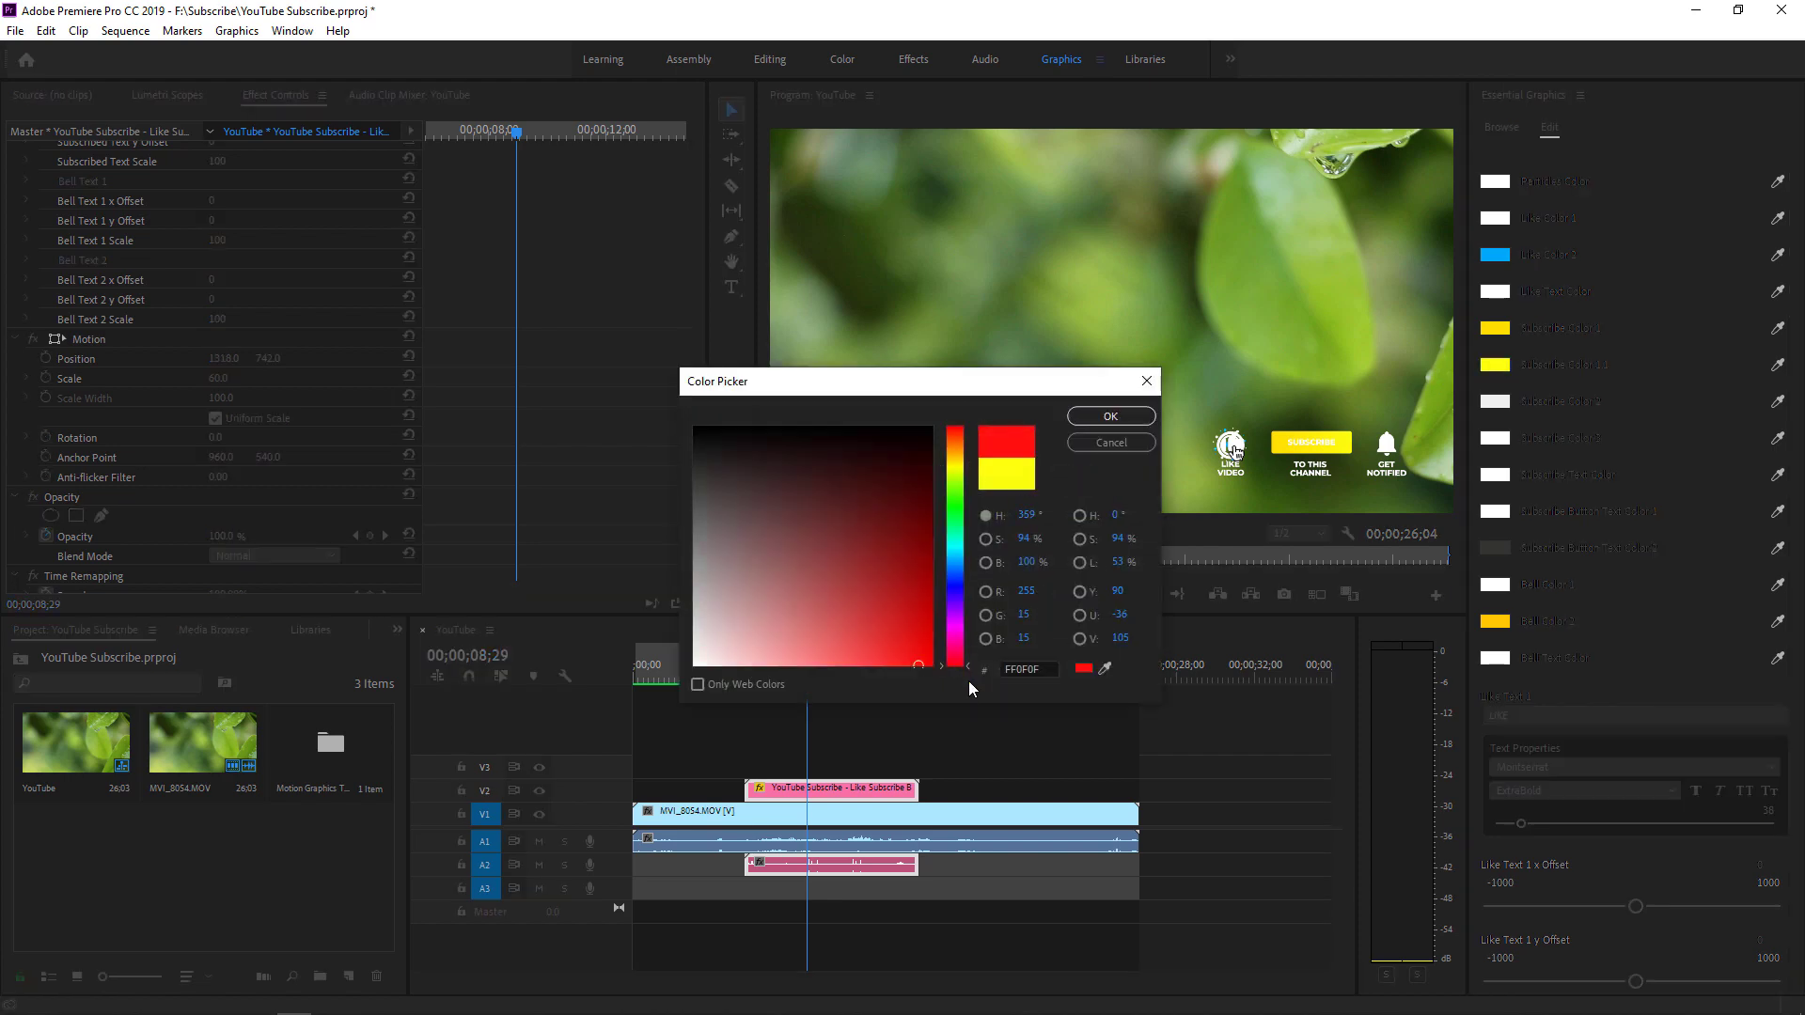
click(1030, 668)
click(1119, 419)
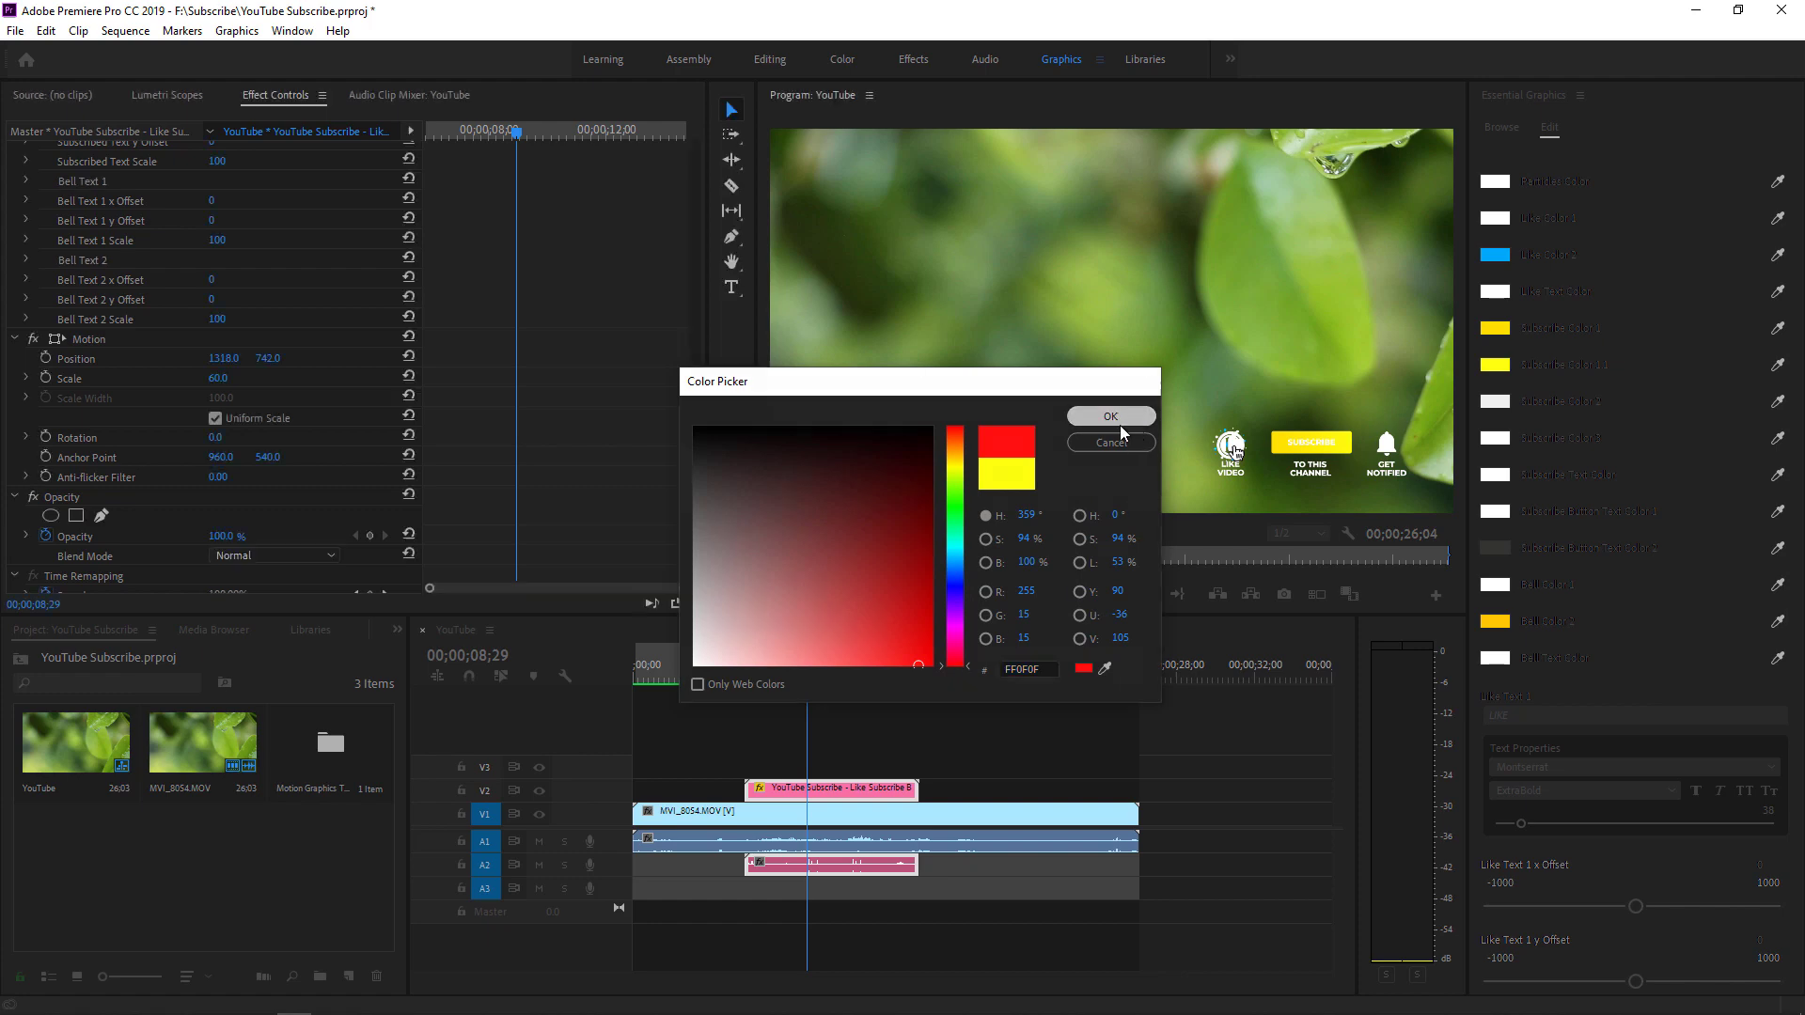
Step: Set Subscribe Color 1 to the same red, hex FF0F0F, and save the project
click(1495, 328)
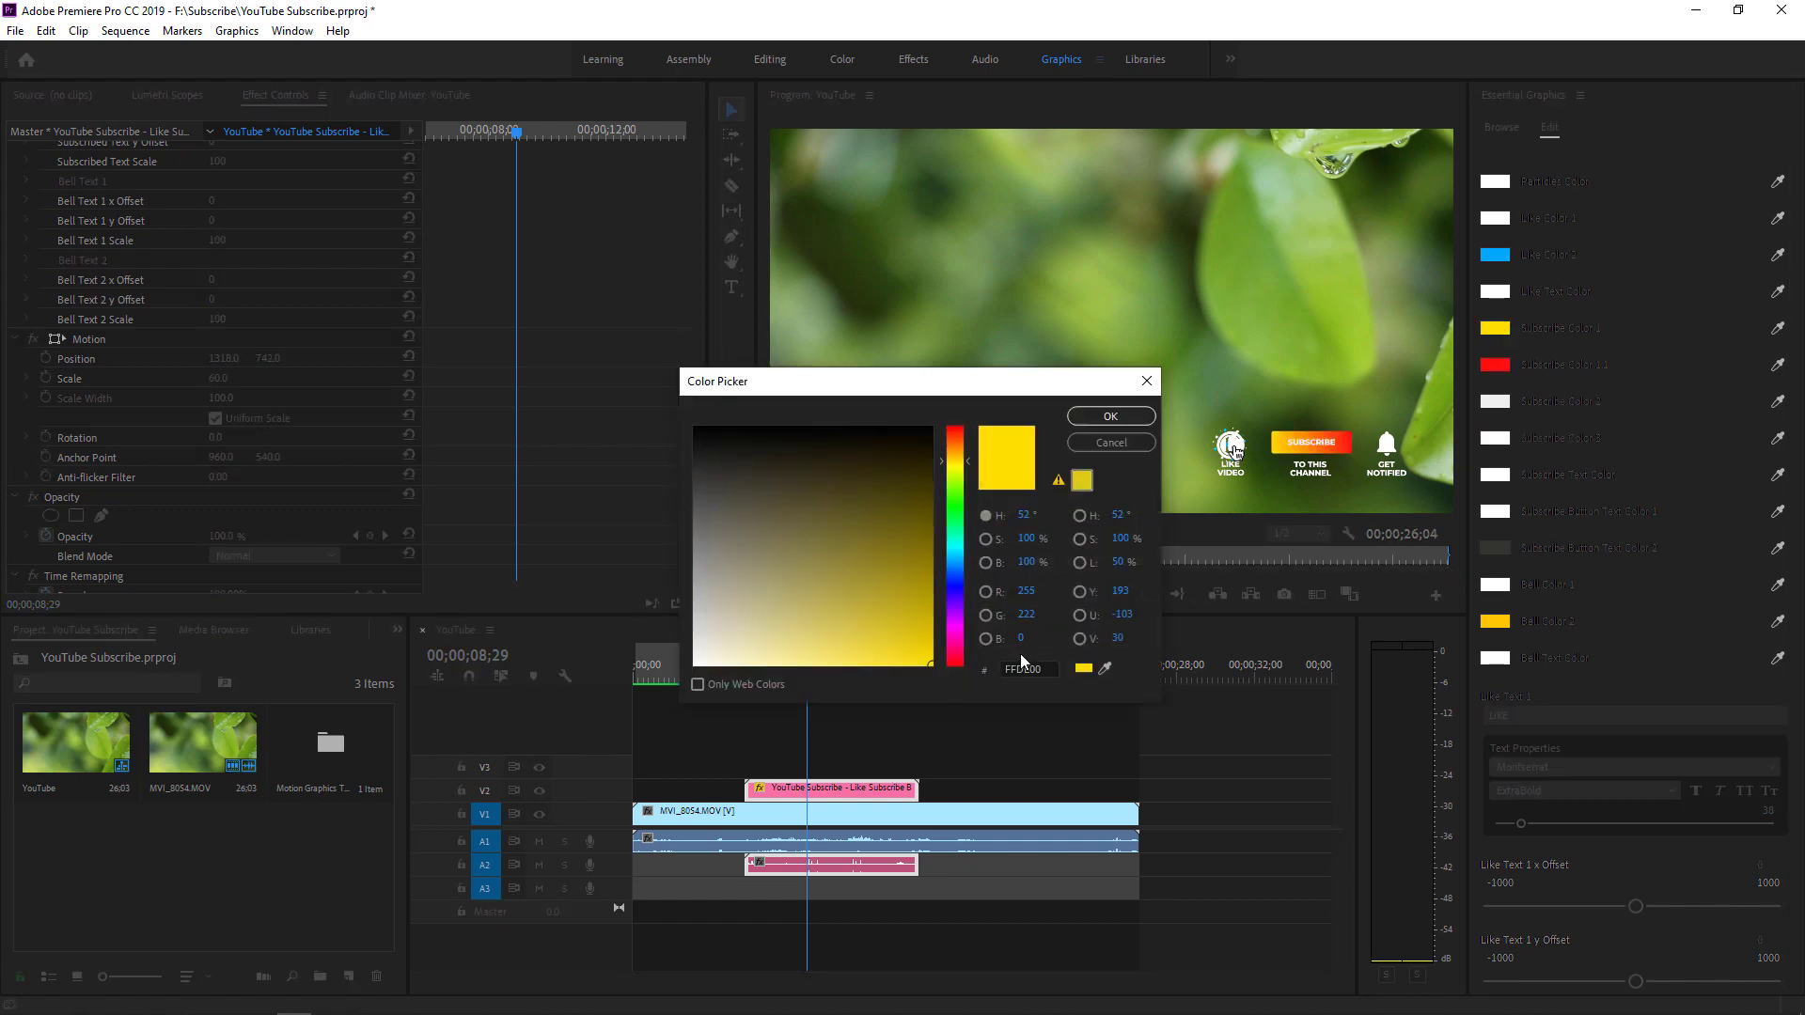
click(1049, 669)
text(FF0000)
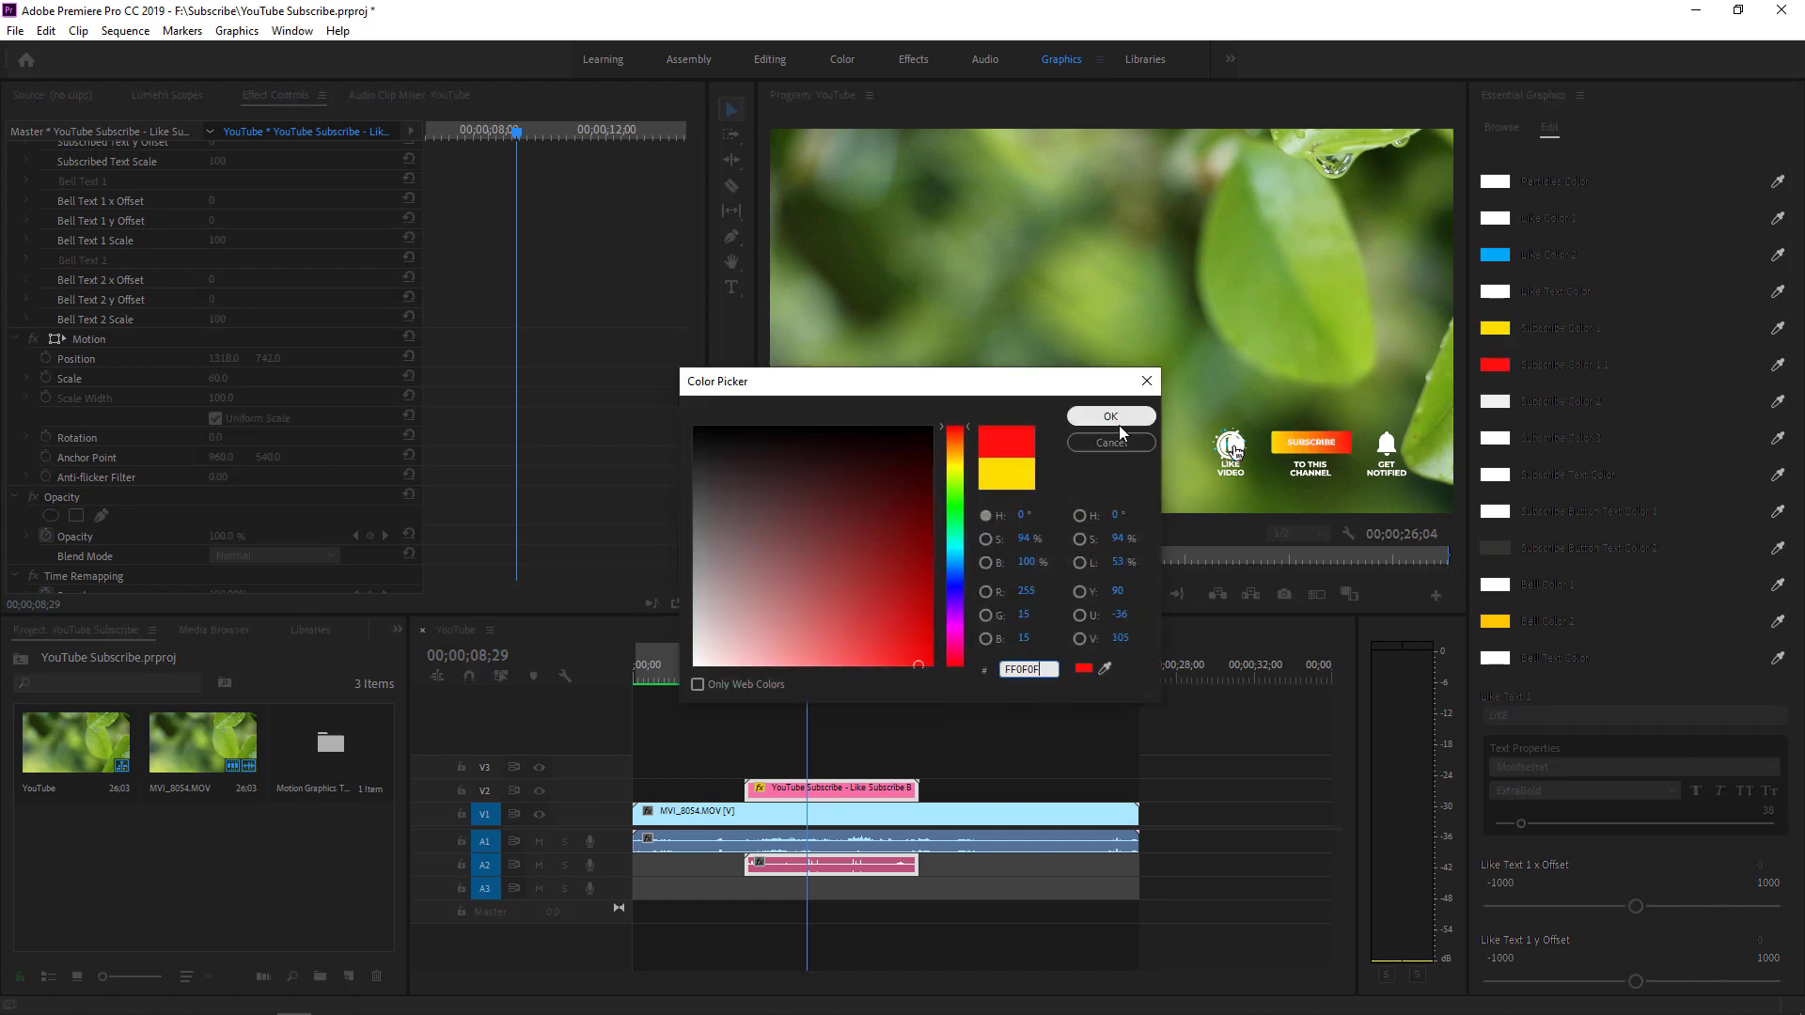
click(1118, 418)
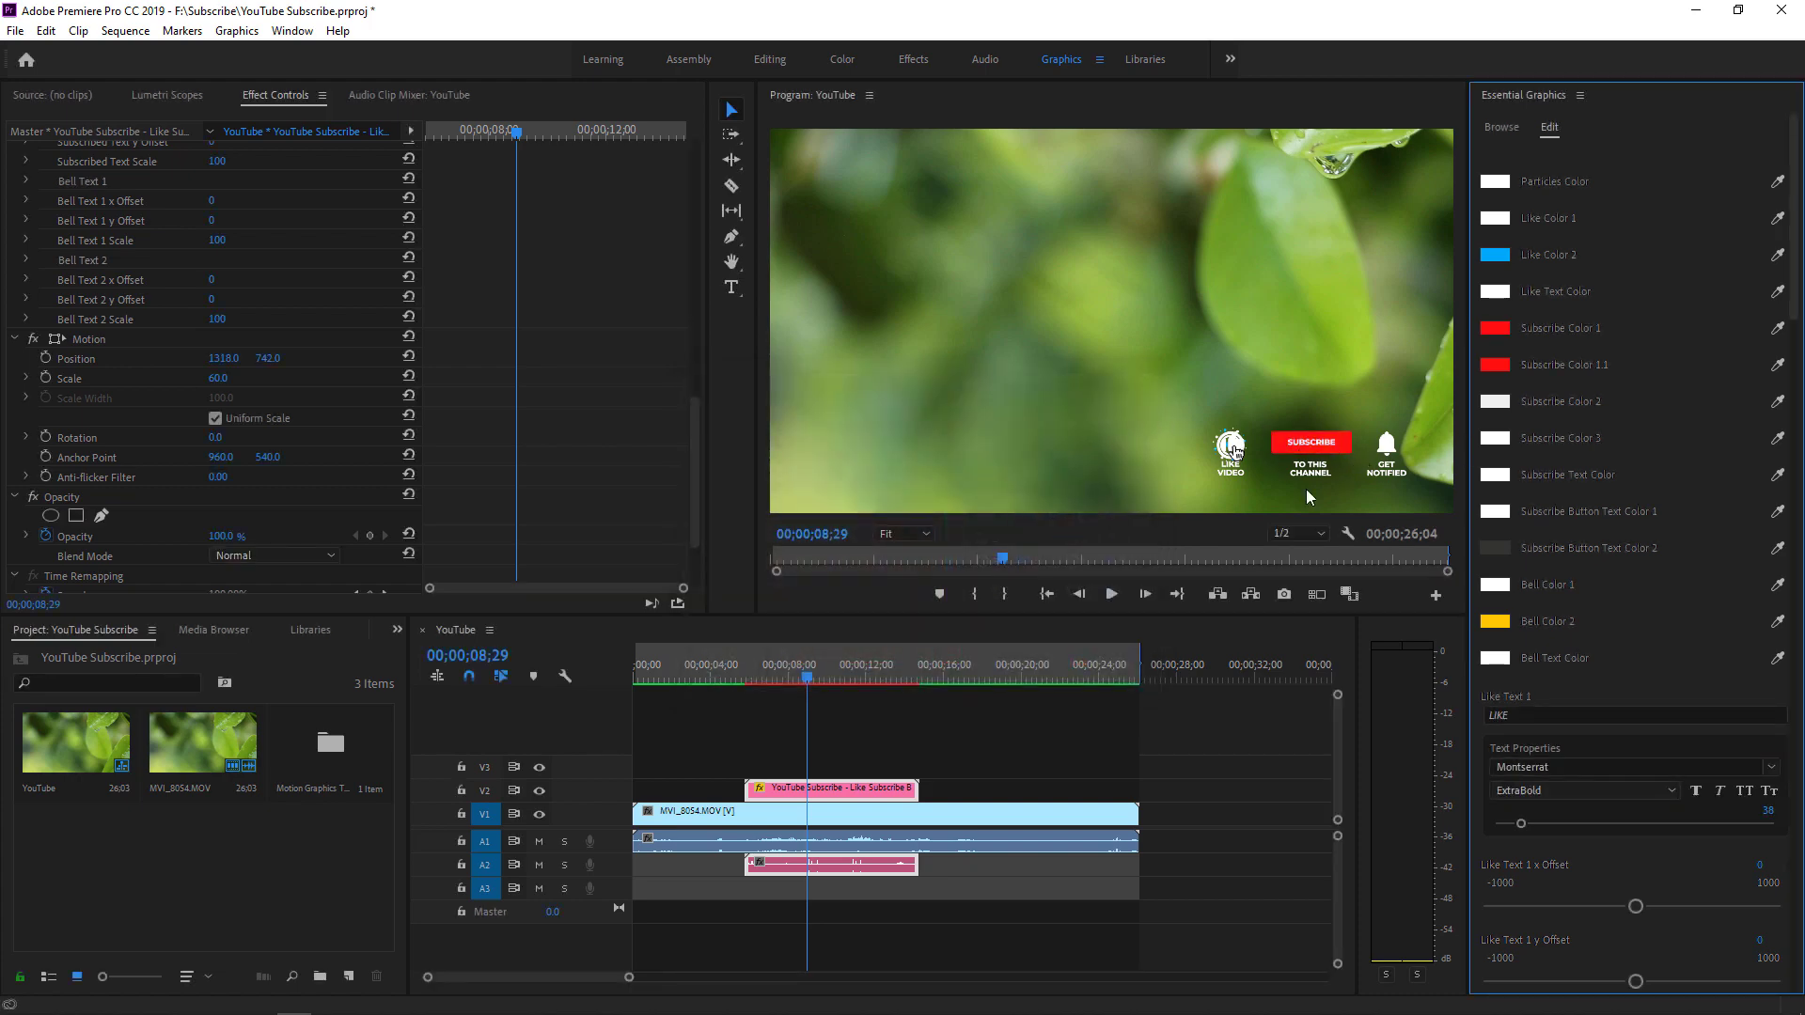
key(ctrl+s)
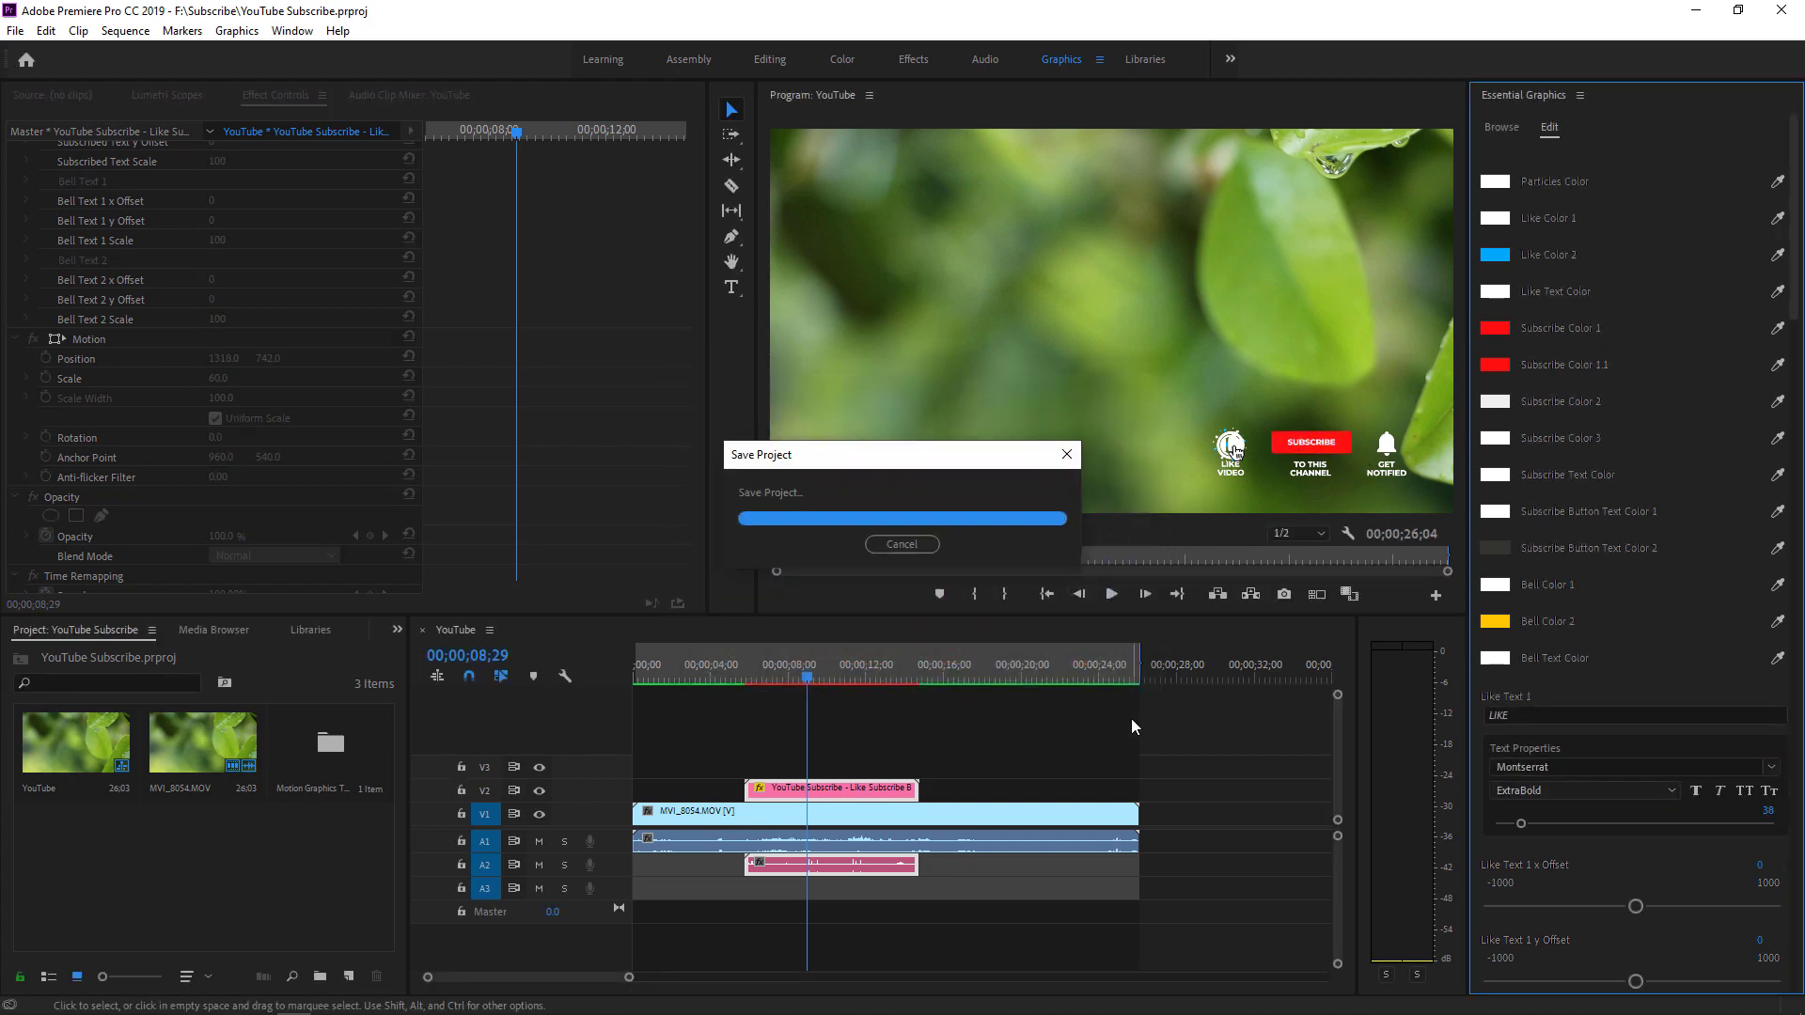